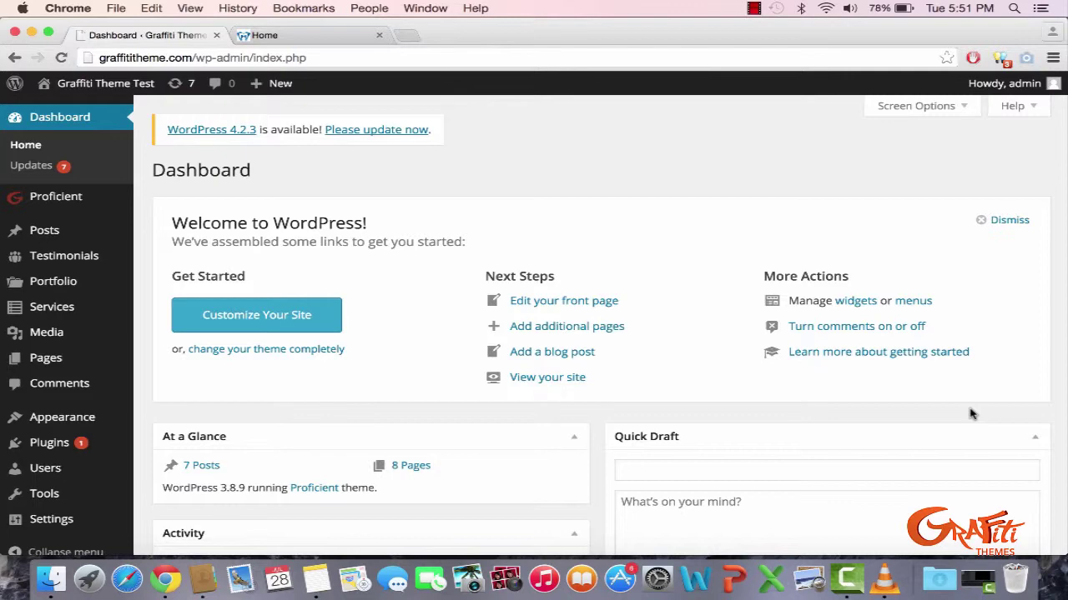
Step: Preview the live front page, then start a new page from the admin Pages list
{"action": "left_click", "coordinate": [360, 37]}
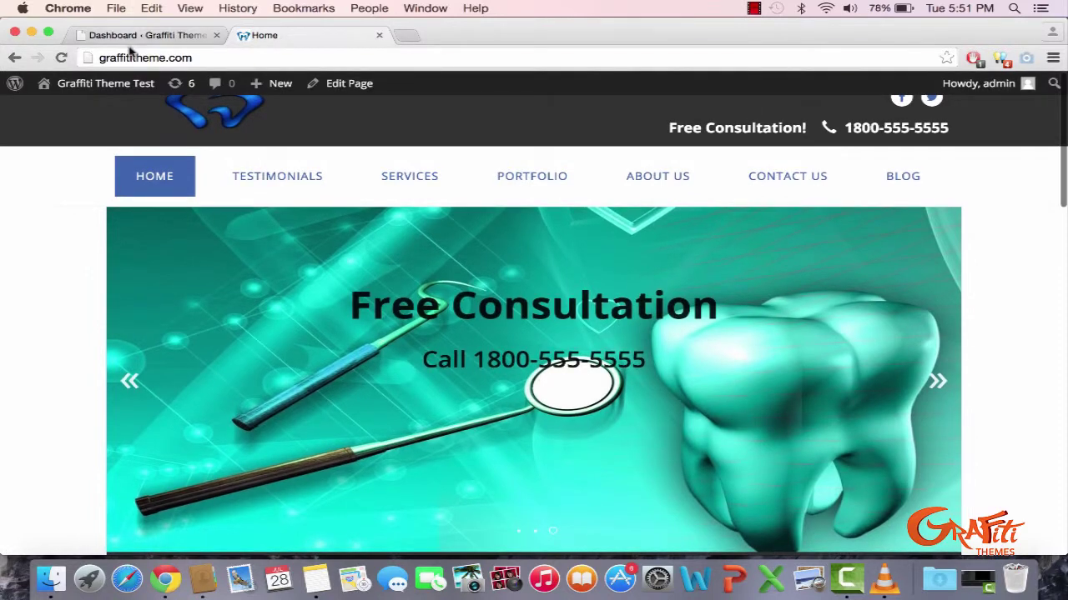
{"action": "left_click", "coordinate": [152, 34]}
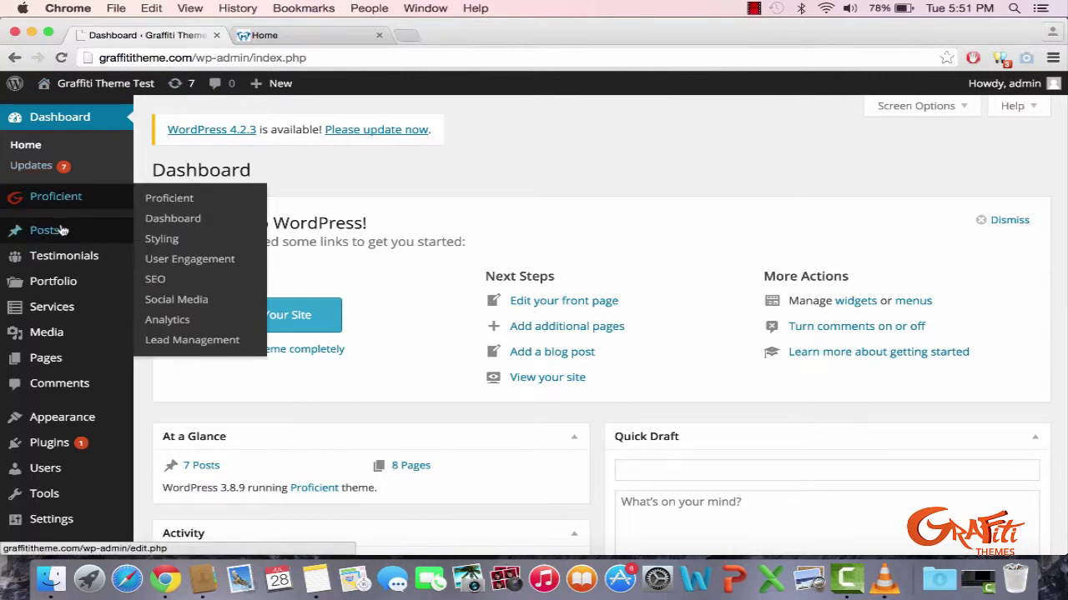
{"action": "mouse_move", "coordinate": [60, 234]}
{"action": "left_click", "coordinate": [65, 360]}
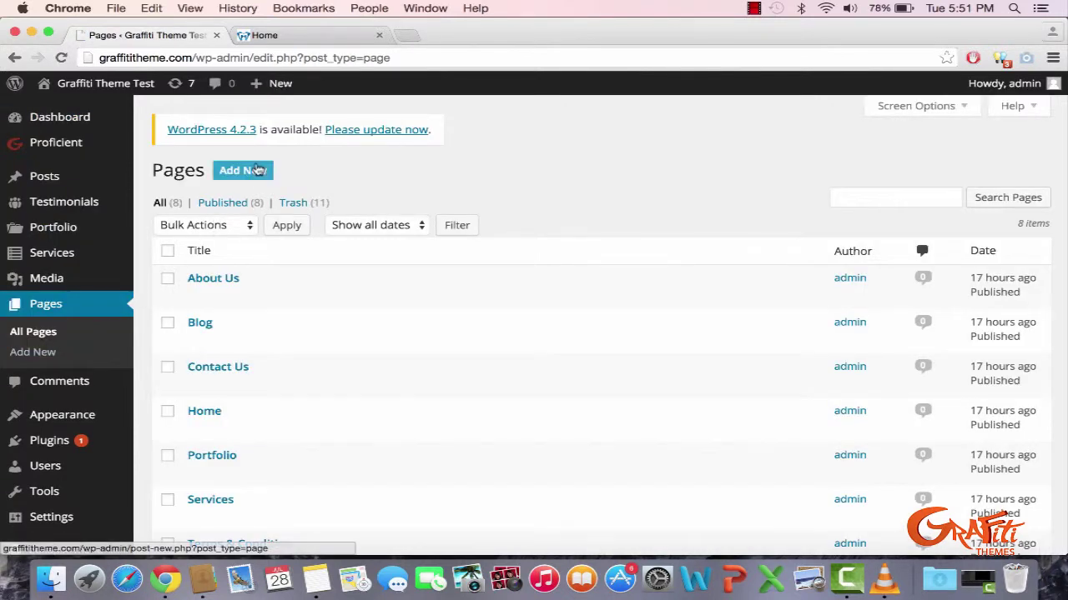
{"action": "left_click", "coordinate": [255, 171]}
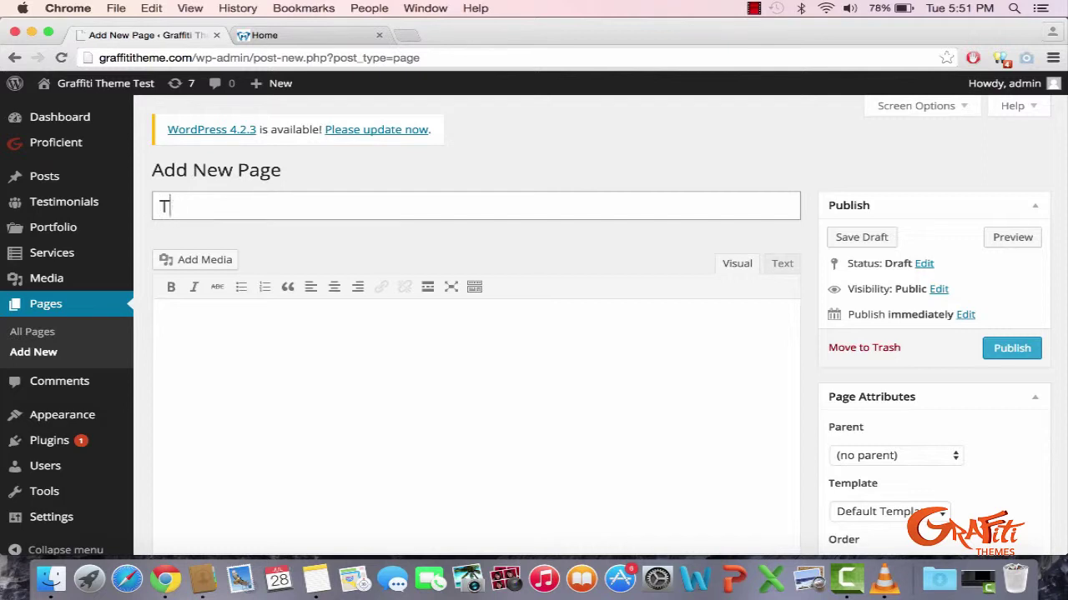
Step: Publish the page 'Test' with body text 'Testing' on the Default Template
{"action": "left_click", "coordinate": [332, 355]}
{"action": "type", "text": "Testing"}
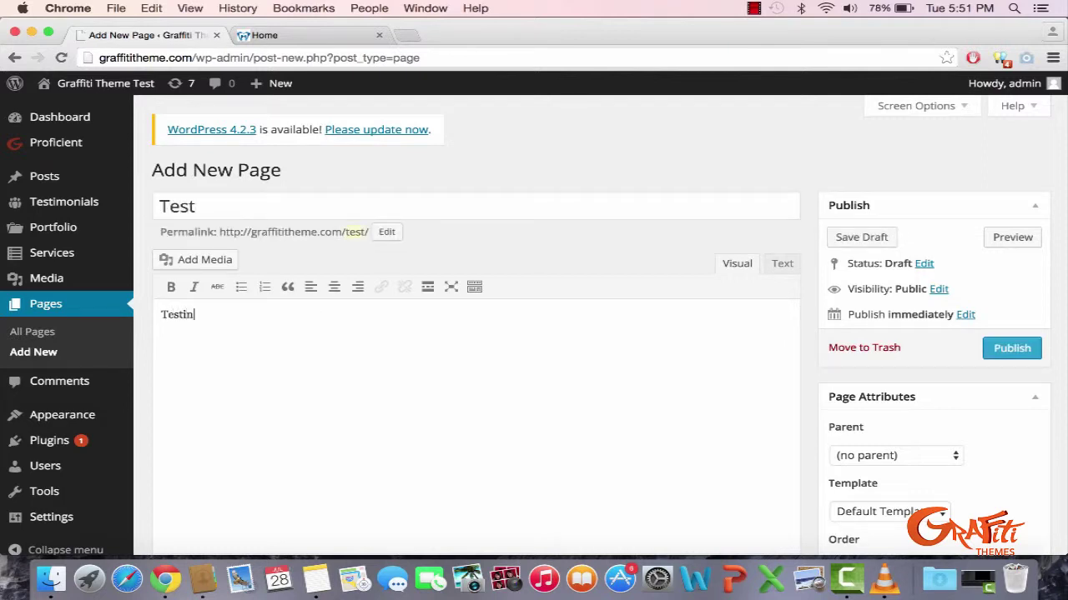
{"action": "scroll", "coordinate": [915, 487], "scroll_direction": "down", "scroll_amount": 2}
{"action": "left_click", "coordinate": [916, 476]}
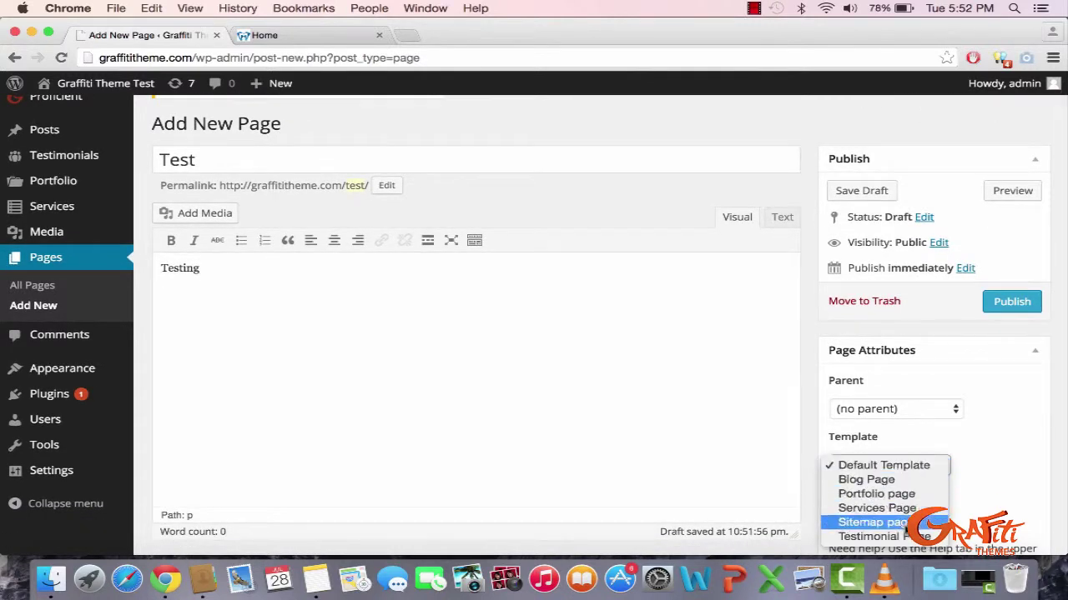
{"action": "left_click", "coordinate": [909, 465]}
{"action": "scroll", "coordinate": [968, 481], "scroll_direction": "down", "scroll_amount": 5}
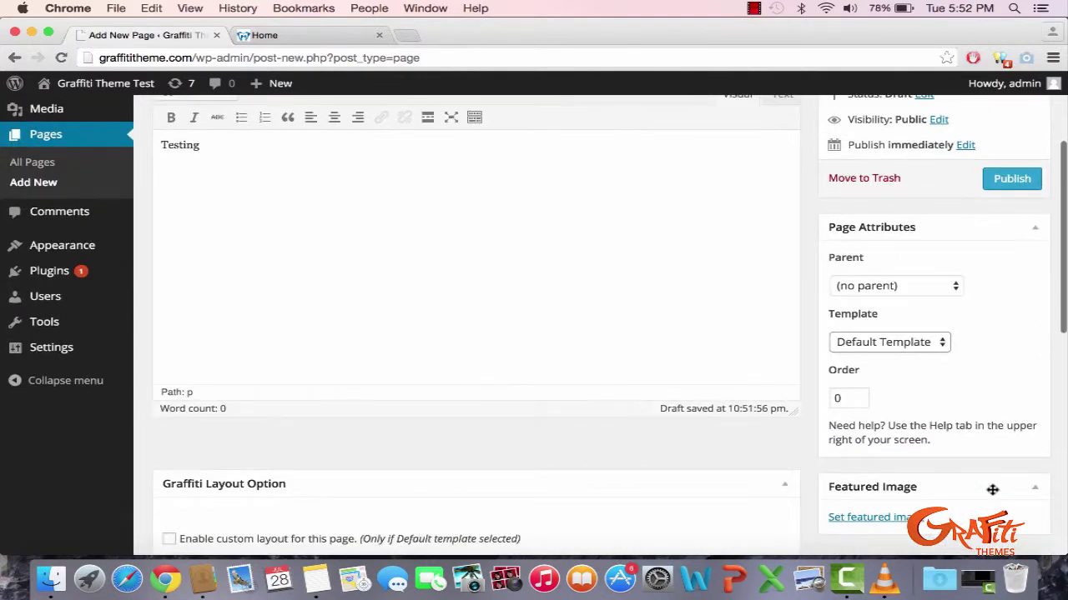
{"action": "scroll", "coordinate": [993, 495], "scroll_direction": "up", "scroll_amount": 3}
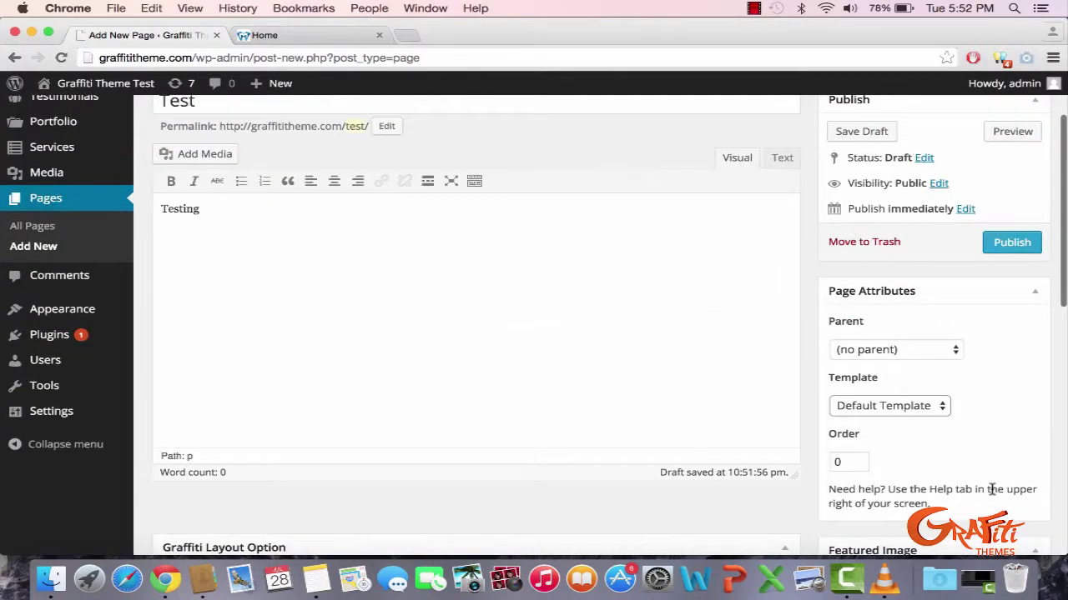
{"action": "left_click", "coordinate": [989, 241]}
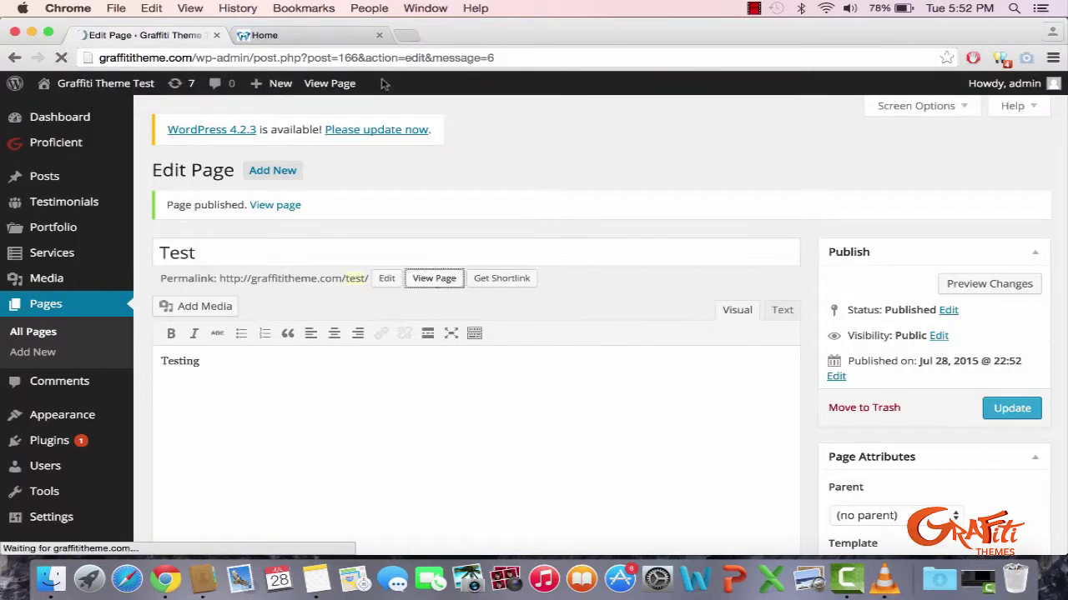
{"action": "scroll", "coordinate": [353, 289], "scroll_direction": "down", "scroll_amount": 5}
{"action": "scroll", "coordinate": [353, 288], "scroll_direction": "up", "scroll_amount": 5}
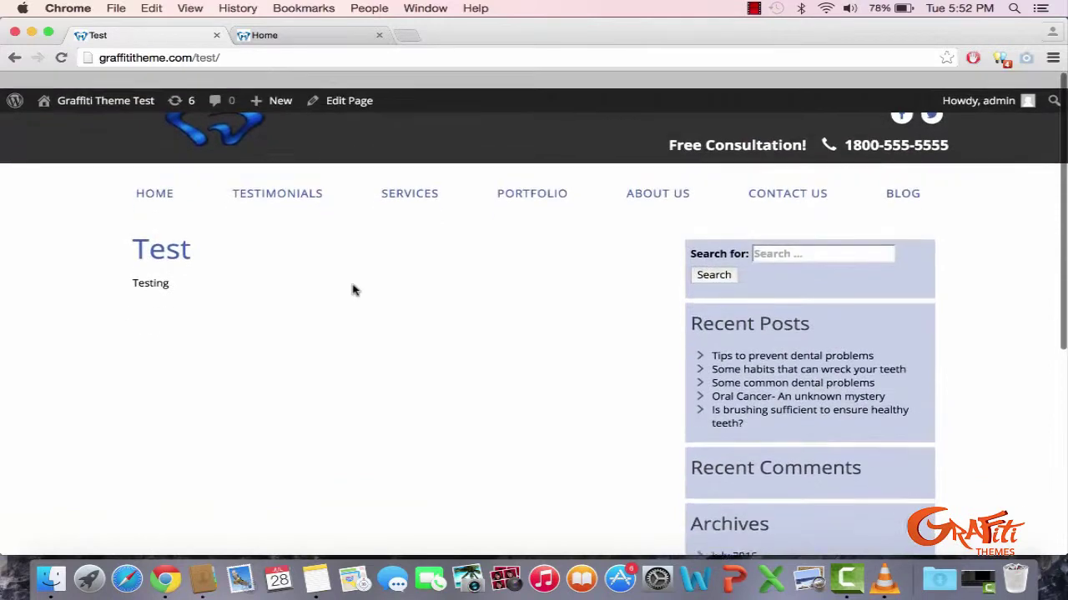
{"action": "left_click", "coordinate": [14, 58]}
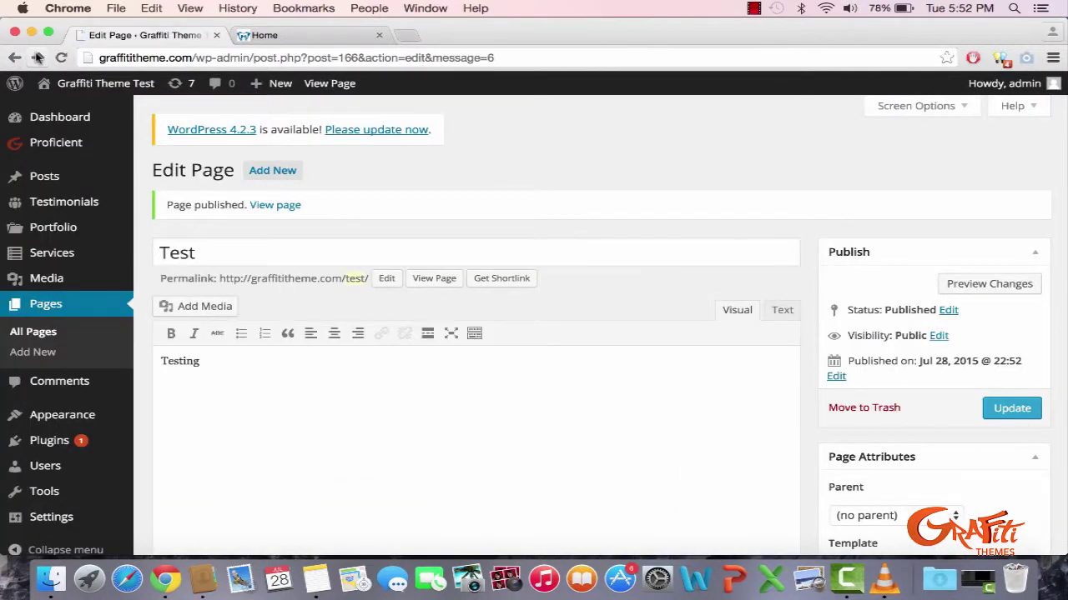
{"action": "key", "text": "super+bracketright"}
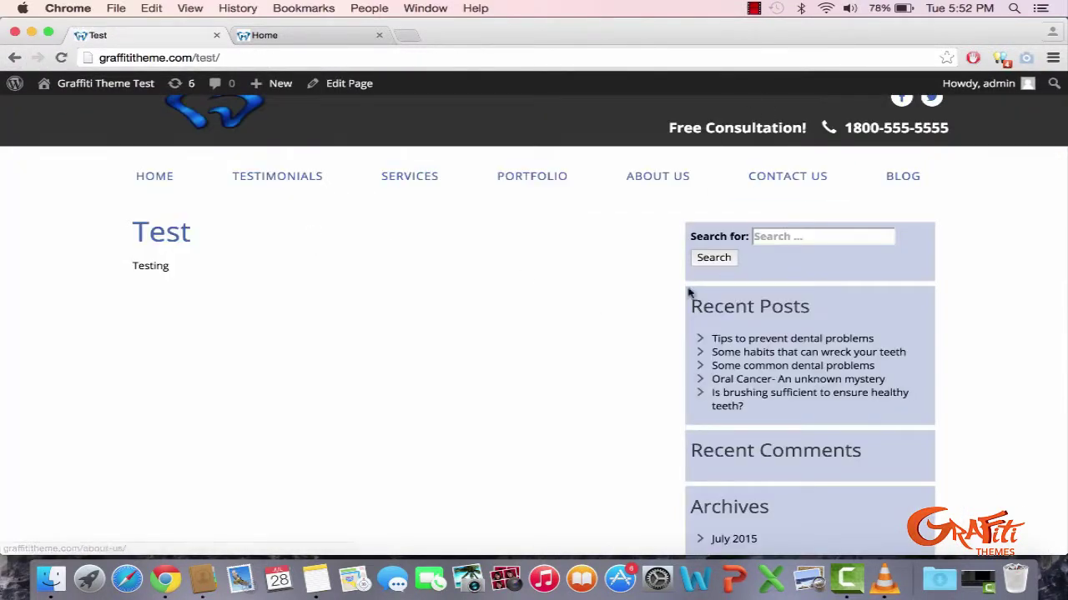
{"action": "scroll", "coordinate": [701, 431], "scroll_direction": "down", "scroll_amount": 4}
{"action": "scroll", "coordinate": [701, 431], "scroll_direction": "down", "scroll_amount": 3}
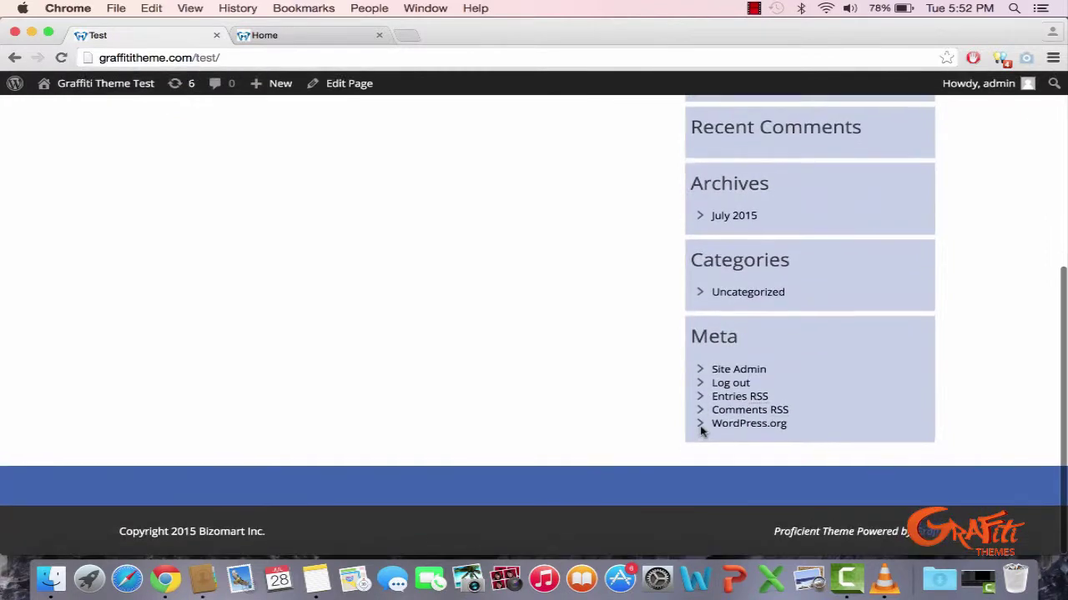
{"action": "scroll", "coordinate": [775, 245], "scroll_direction": "up", "scroll_amount": 5}
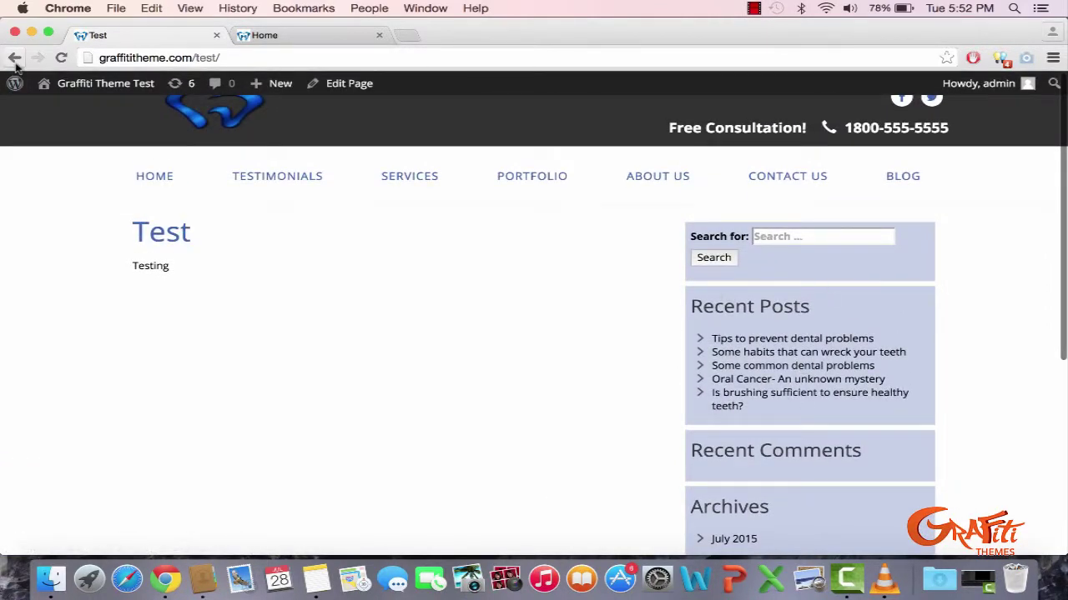
{"action": "left_click", "coordinate": [14, 60]}
{"action": "mouse_move", "coordinate": [53, 151]}
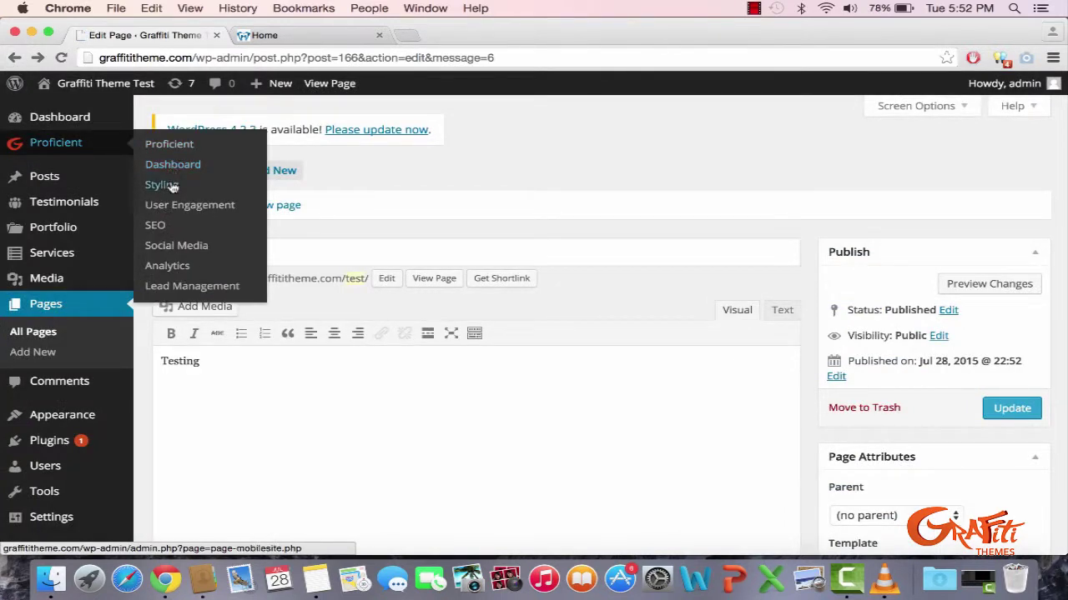
Step: Go to the Proficient theme options and into its Styling > Layout Settings page
{"action": "left_click", "coordinate": [170, 144]}
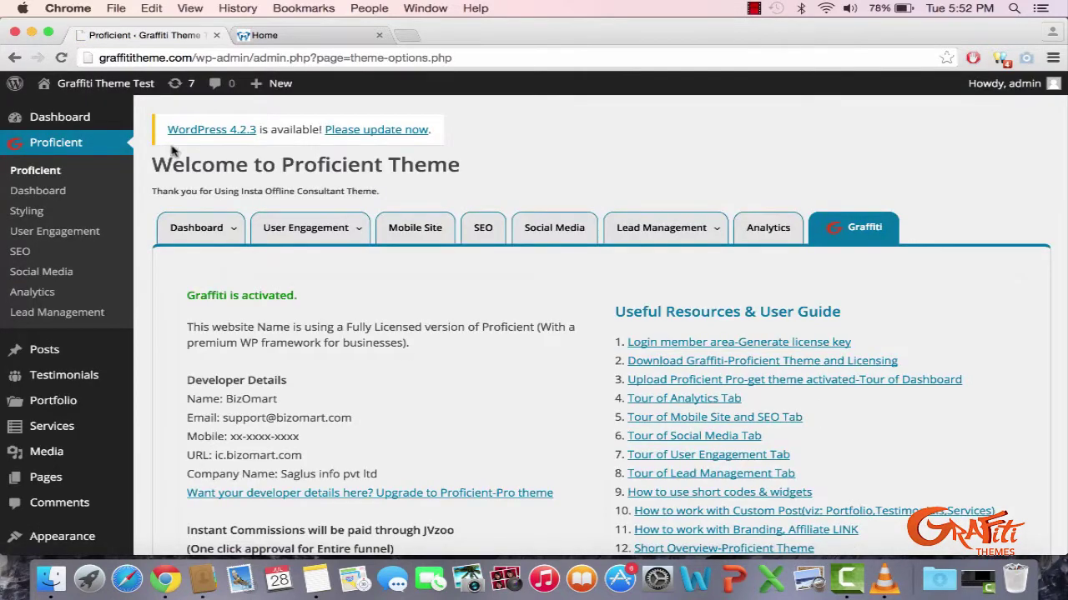
{"action": "mouse_move", "coordinate": [231, 246]}
{"action": "mouse_move", "coordinate": [243, 281]}
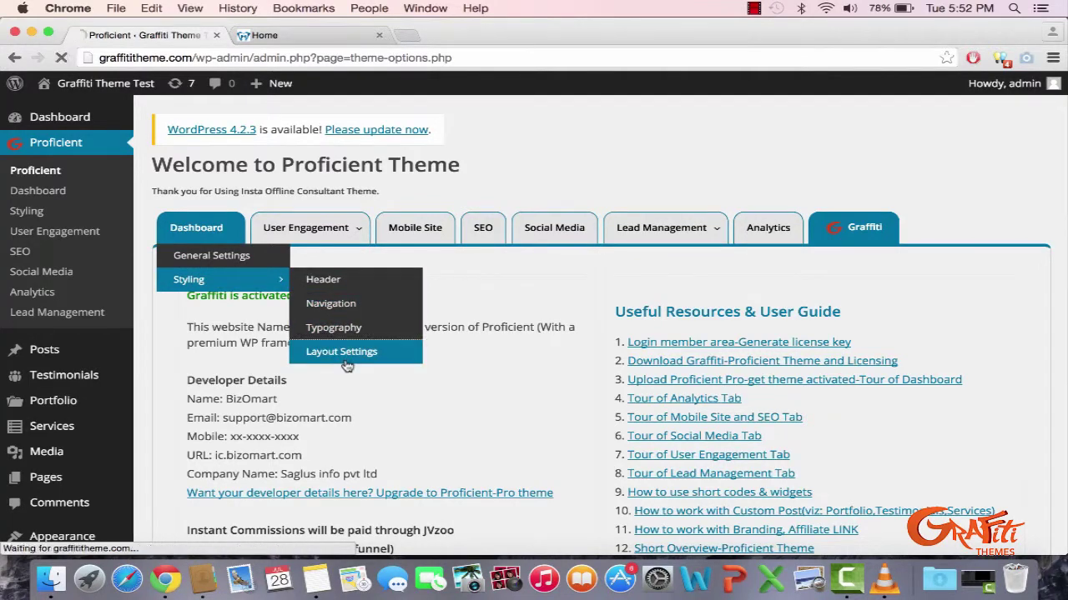
{"action": "left_click", "coordinate": [346, 350]}
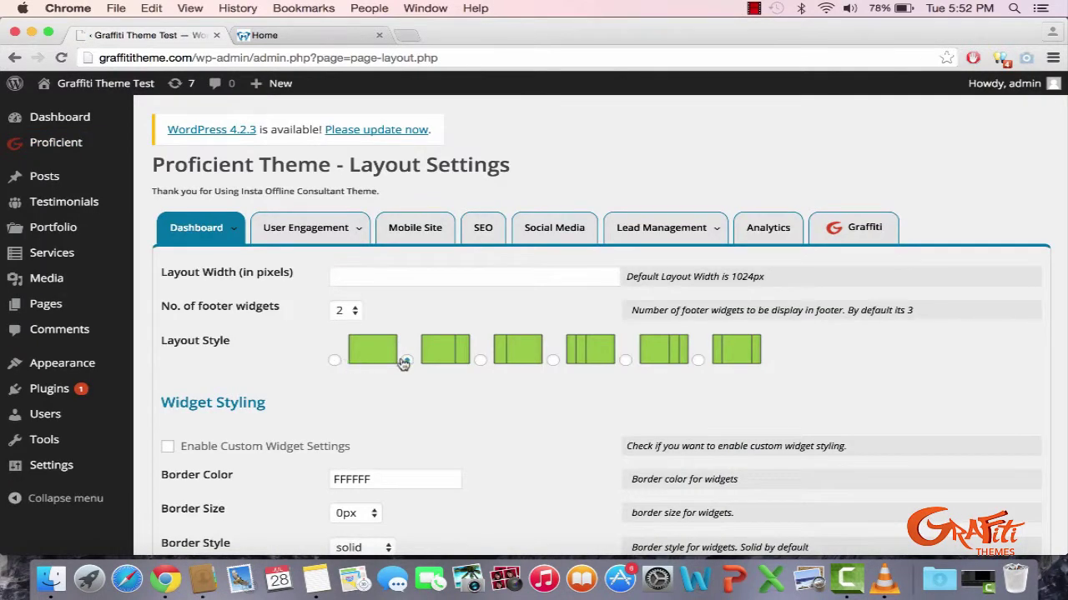
{"action": "left_click", "coordinate": [357, 37]}
{"action": "scroll", "coordinate": [607, 346], "scroll_direction": "down", "scroll_amount": 5}
{"action": "scroll", "coordinate": [608, 346], "scroll_direction": "up", "scroll_amount": 5}
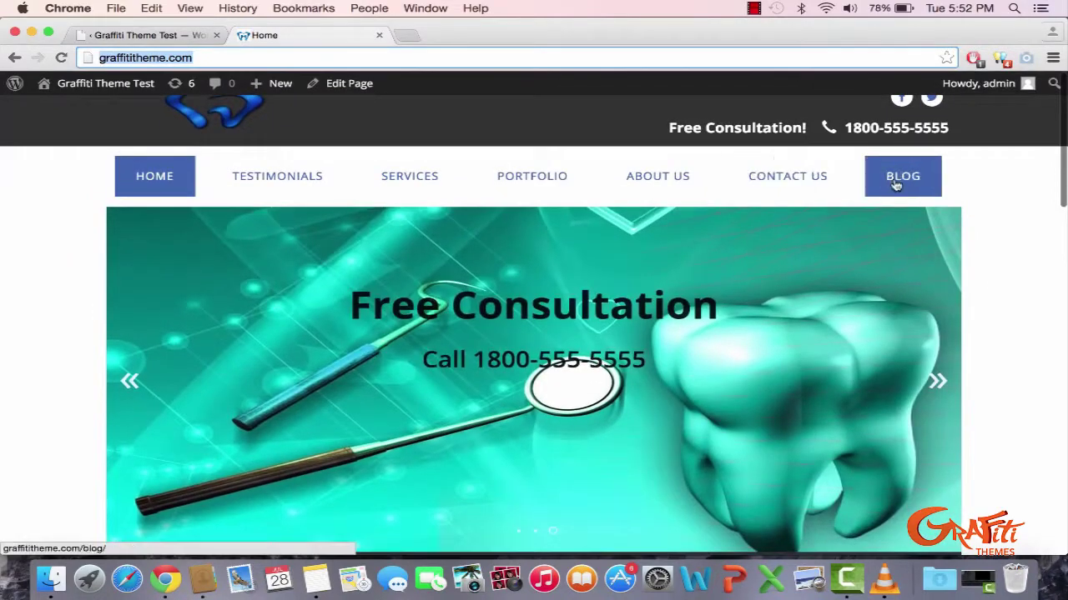
{"action": "scroll", "coordinate": [583, 341], "scroll_direction": "down", "scroll_amount": 4}
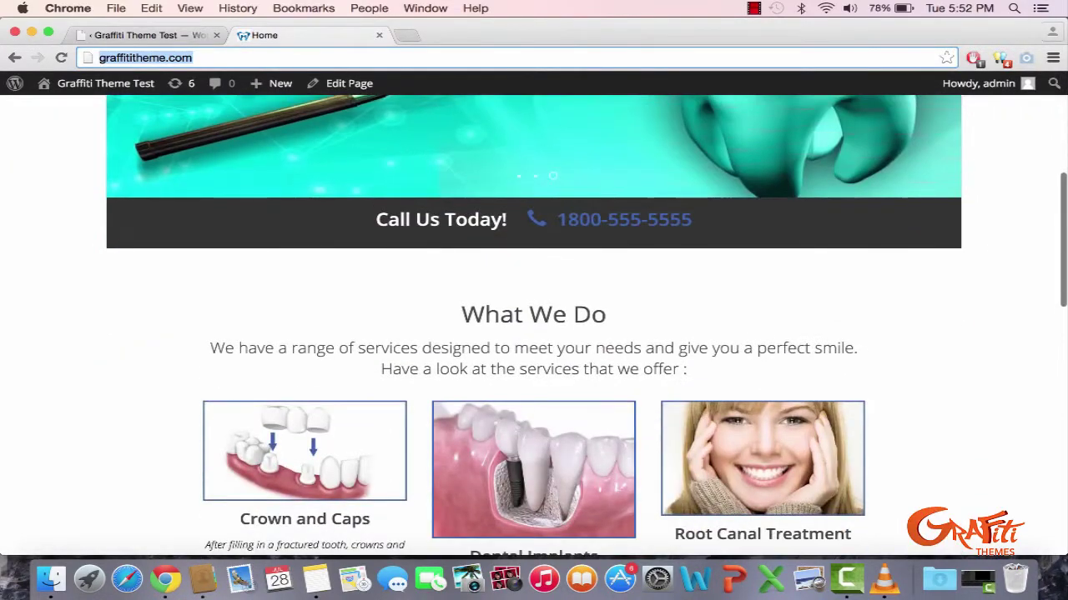
{"action": "key", "text": "Return"}
{"action": "scroll", "coordinate": [456, 303], "scroll_direction": "down", "scroll_amount": 8}
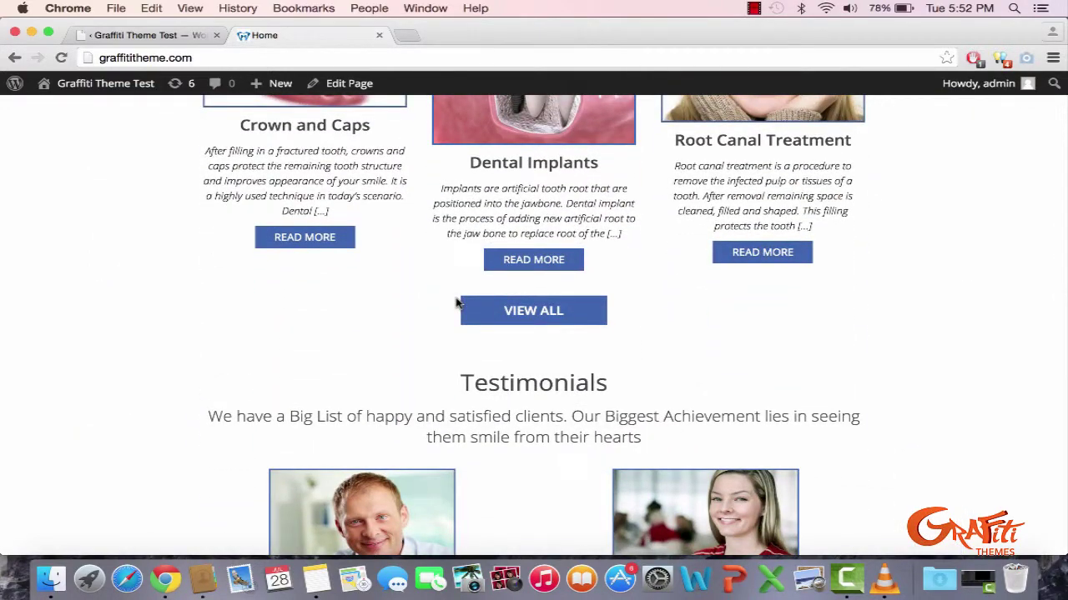
{"action": "scroll", "coordinate": [457, 304], "scroll_direction": "down", "scroll_amount": 4}
{"action": "scroll", "coordinate": [457, 304], "scroll_direction": "up", "scroll_amount": 12}
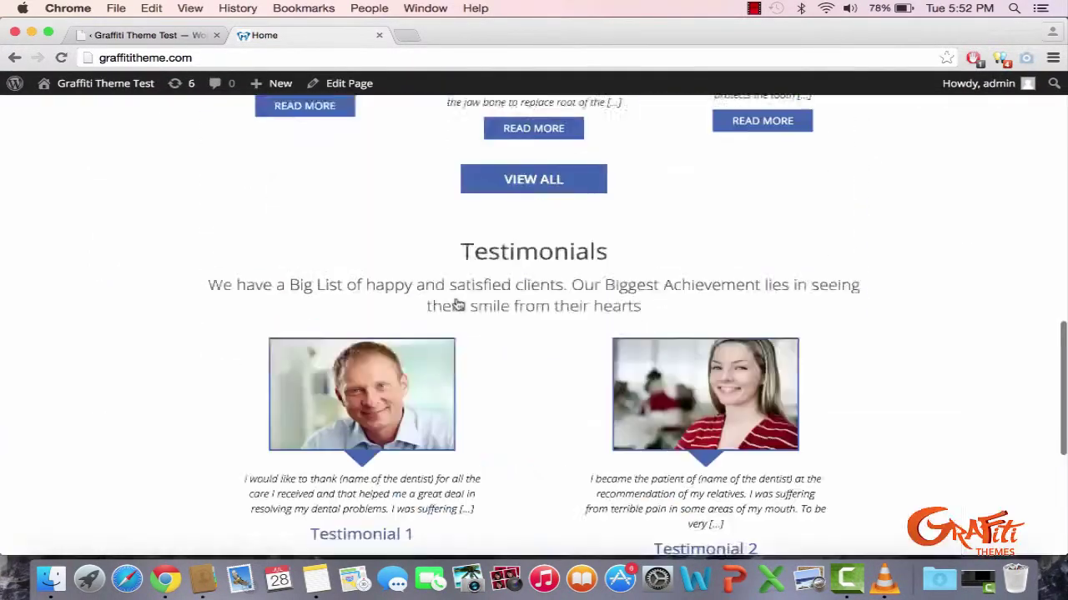
{"action": "scroll", "coordinate": [457, 304], "scroll_direction": "down", "scroll_amount": 8}
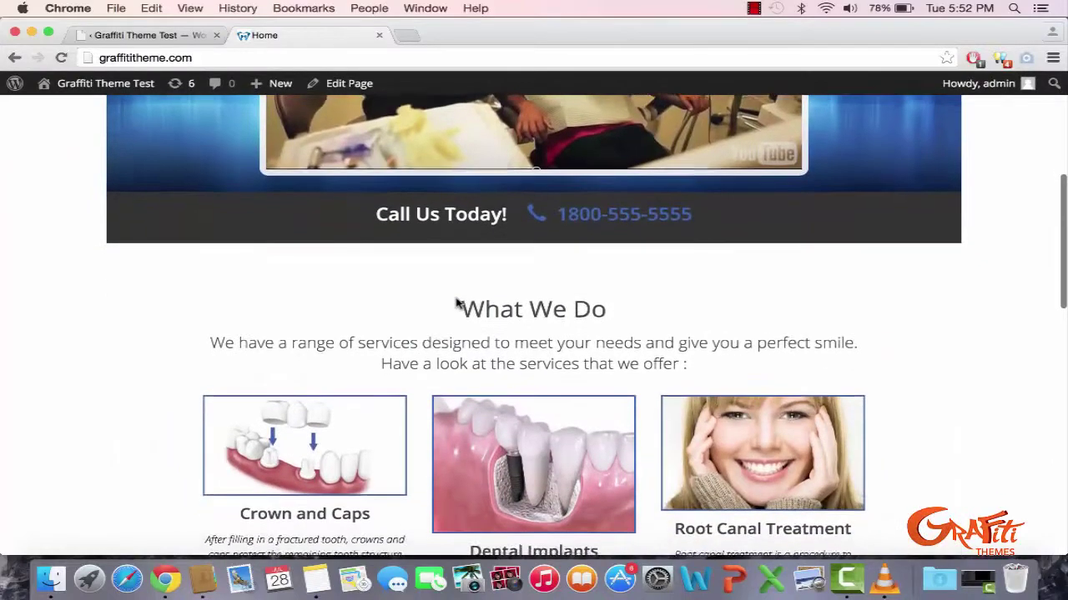
{"action": "scroll", "coordinate": [456, 300], "scroll_direction": "down", "scroll_amount": 5}
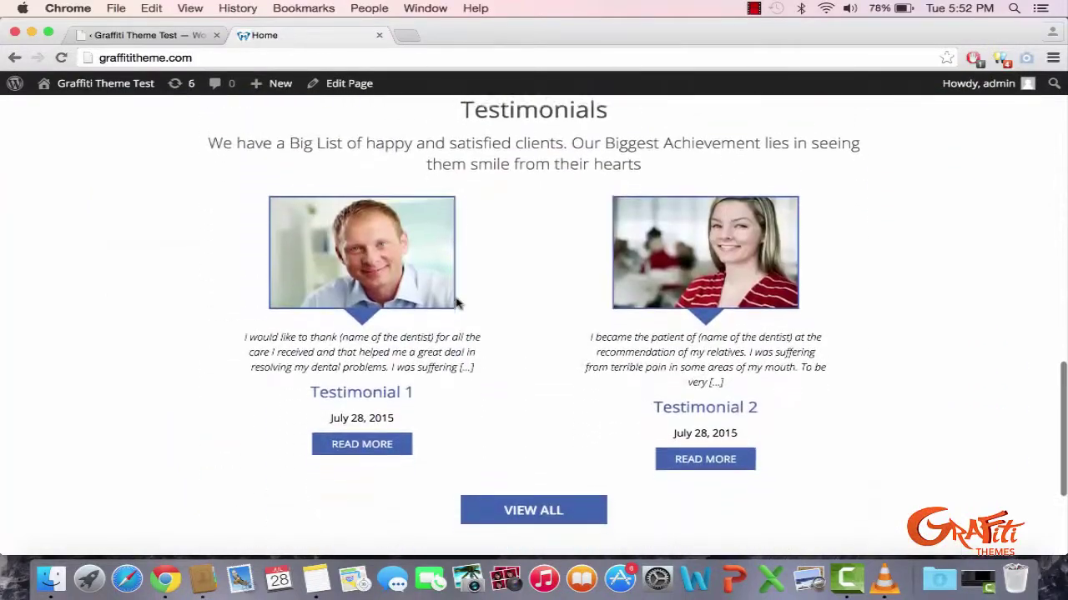
{"action": "scroll", "coordinate": [456, 304], "scroll_direction": "down", "scroll_amount": 4}
{"action": "scroll", "coordinate": [456, 304], "scroll_direction": "up", "scroll_amount": 12}
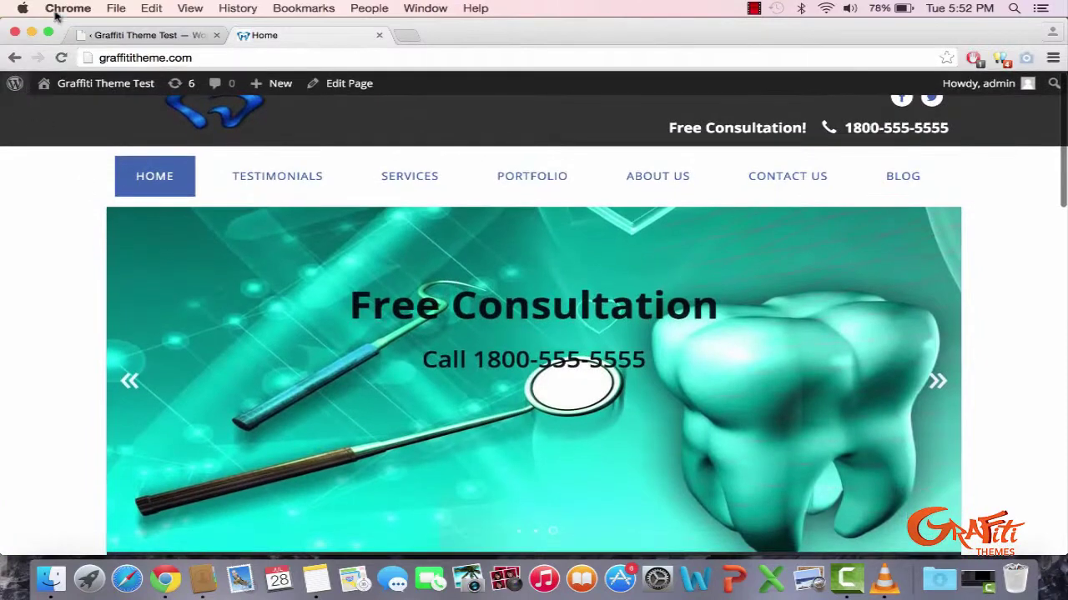
{"action": "left_click", "coordinate": [106, 34]}
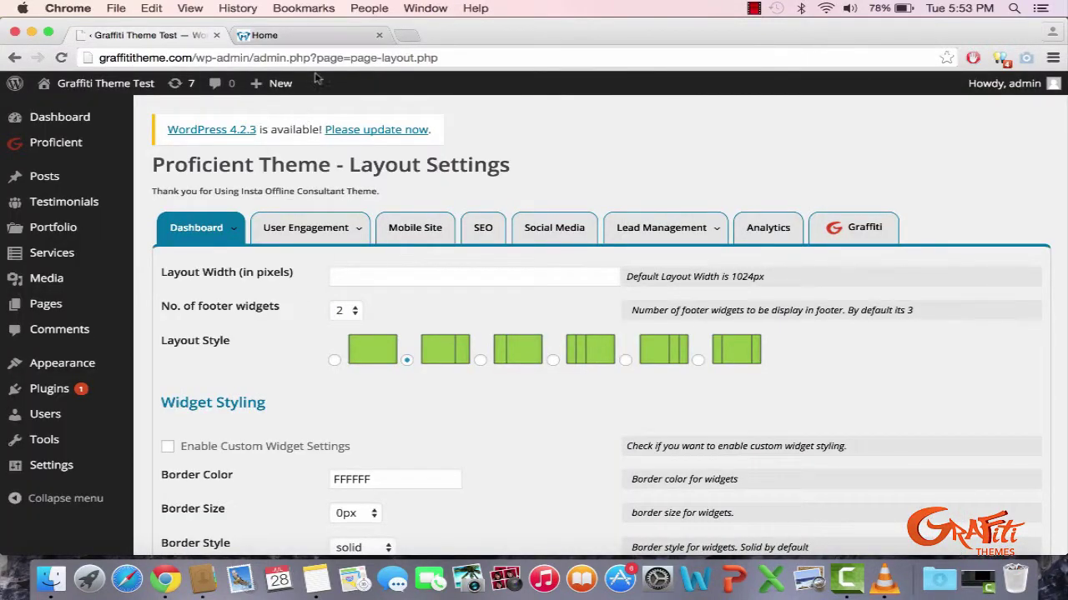
Step: Look over the live Contact Us page, then return to the Proficient Layout Settings tab
{"action": "left_click", "coordinate": [291, 35]}
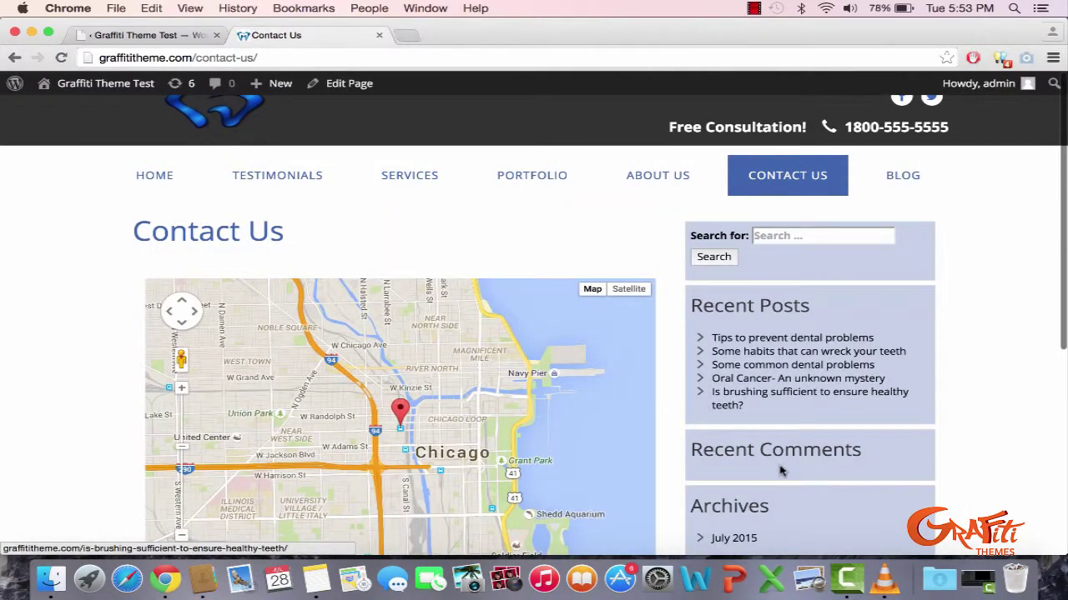
{"action": "scroll", "coordinate": [779, 472], "scroll_direction": "down", "scroll_amount": 8}
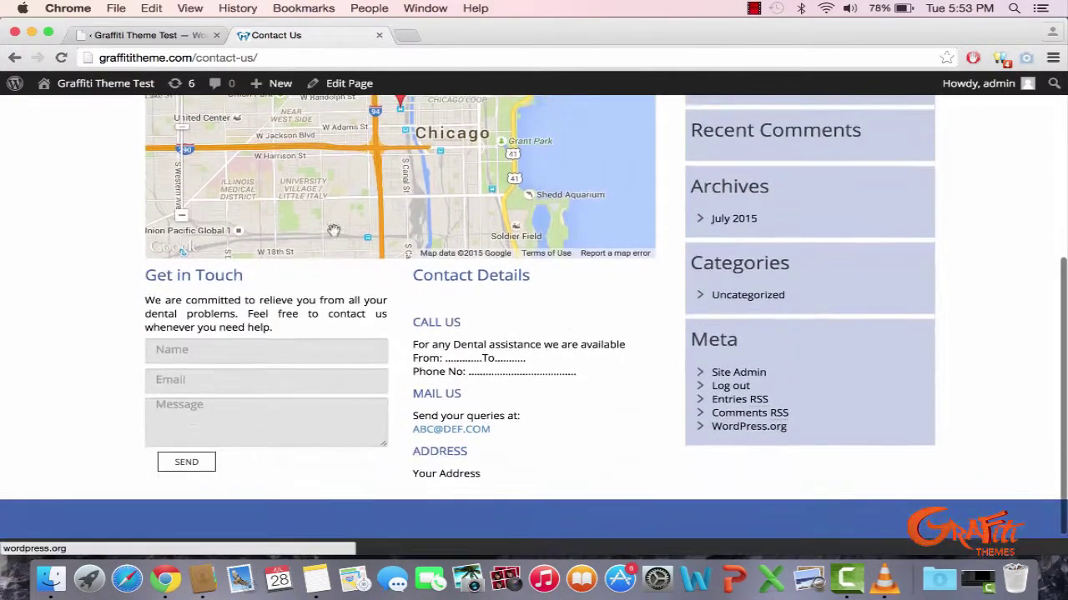
{"action": "left_click", "coordinate": [146, 38]}
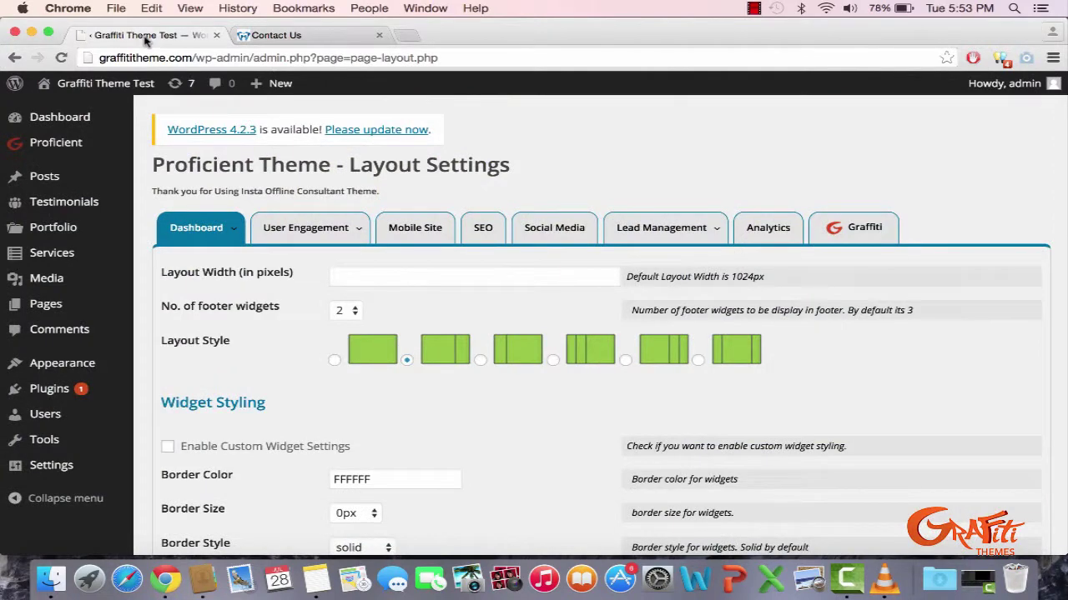
{"action": "left_click", "coordinate": [271, 37]}
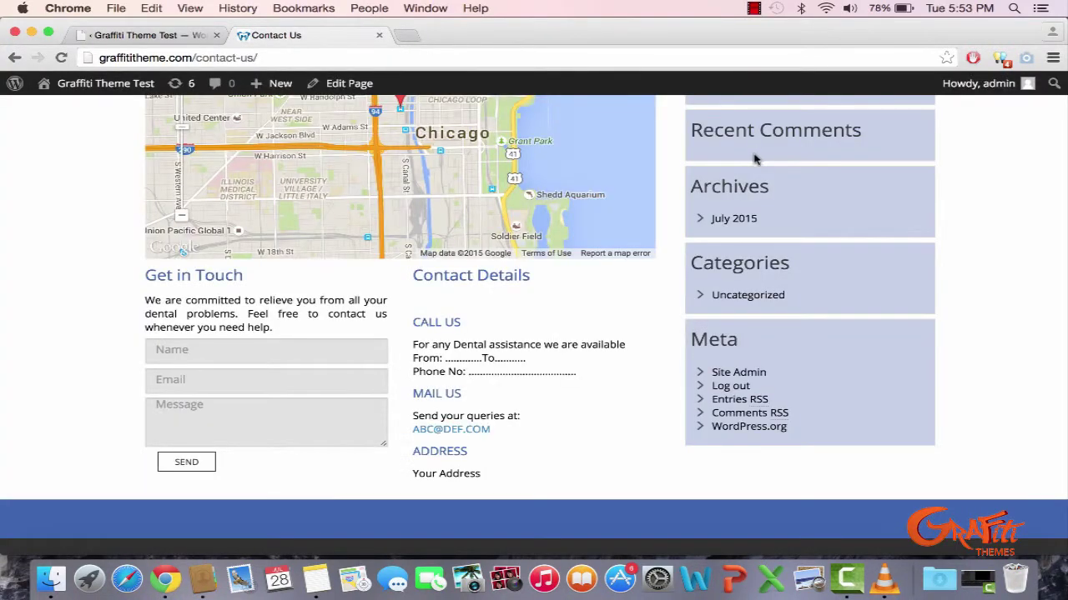
{"action": "scroll", "coordinate": [755, 157], "scroll_direction": "up", "scroll_amount": 7}
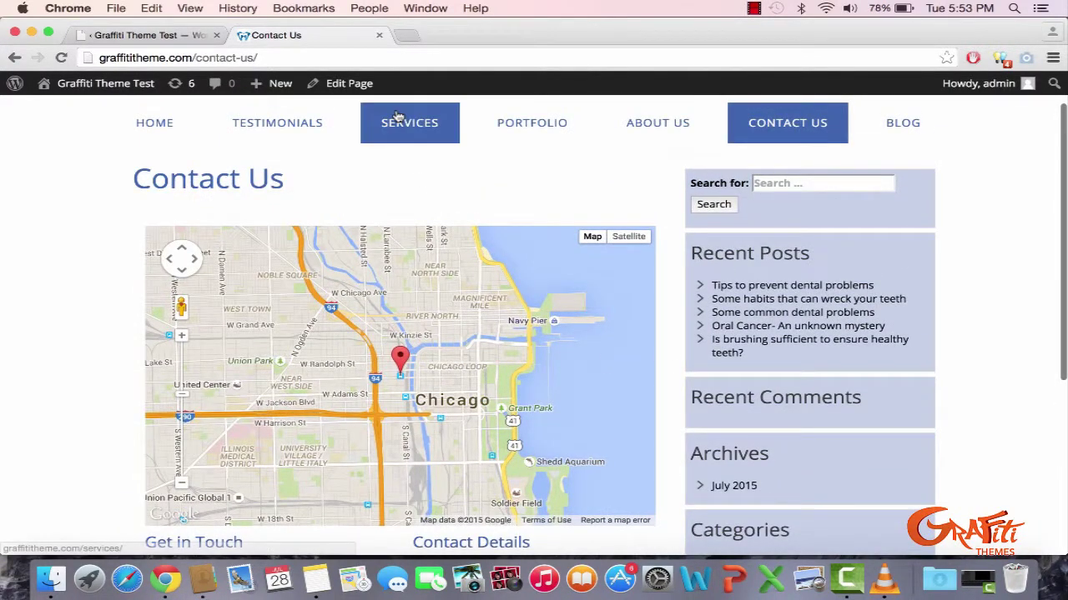
{"action": "left_click", "coordinate": [142, 35]}
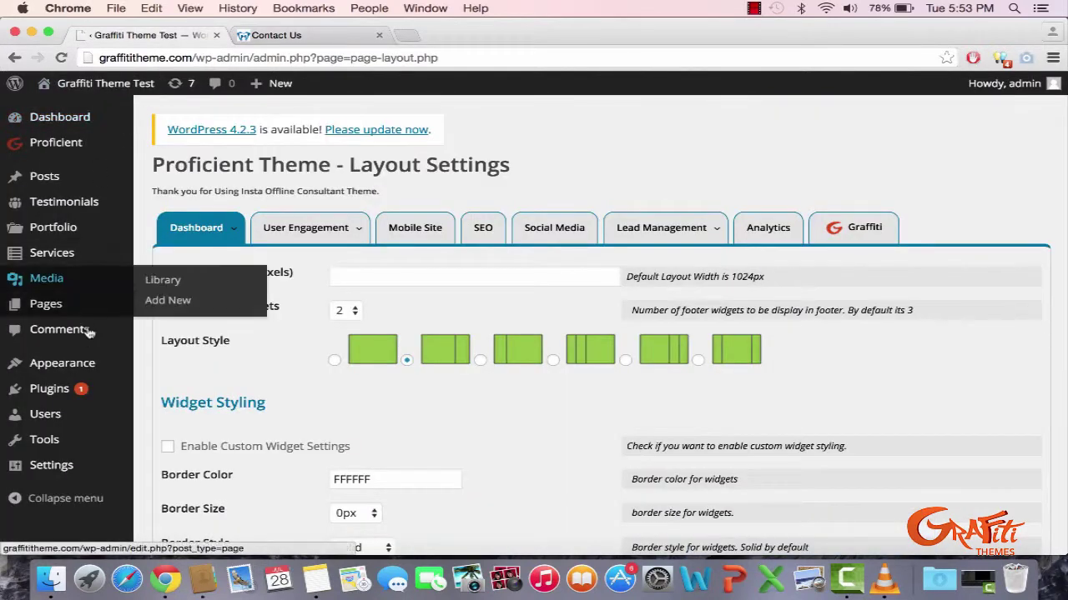
Step: On the Widgets screen, demonstrate dragging widgets into Primary Sidebar and expand its Meta widget
{"action": "mouse_move", "coordinate": [90, 369]}
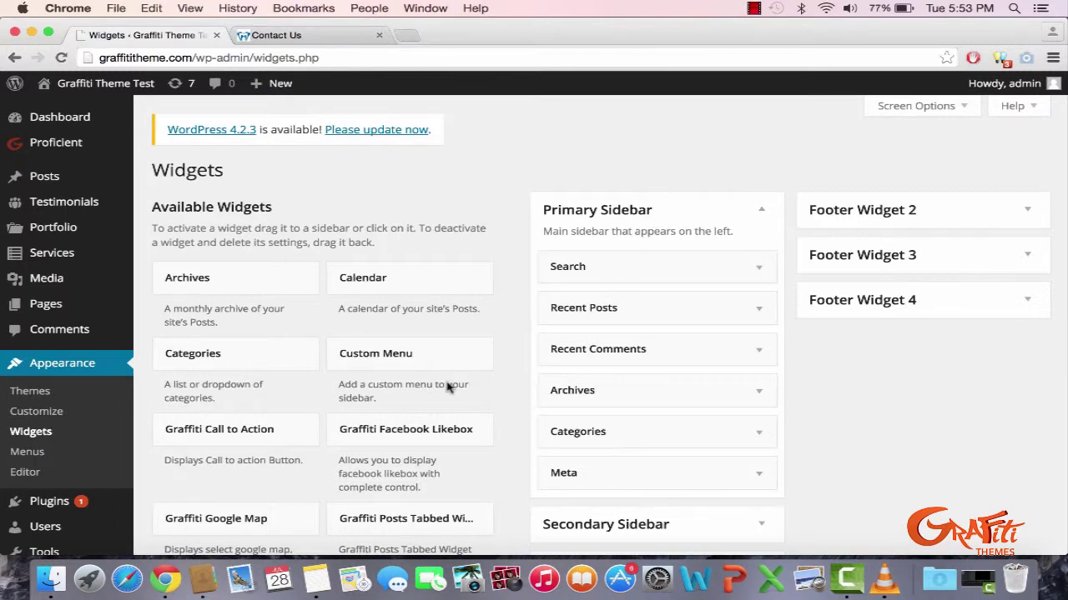
{"action": "mouse_move", "coordinate": [406, 436]}
{"action": "left_mouse_down"}
{"action": "mouse_move", "coordinate": [559, 436]}
{"action": "mouse_move", "coordinate": [417, 440]}
{"action": "left_mouse_up"}
{"action": "left_click_drag", "start_coordinate": [361, 522], "coordinate": [392, 509]}
{"action": "left_click", "coordinate": [572, 477]}
Step: Scroll through the Widgets page, then bring the live Contact Us page to the front
{"action": "scroll", "coordinate": [581, 486], "scroll_direction": "down", "scroll_amount": 3}
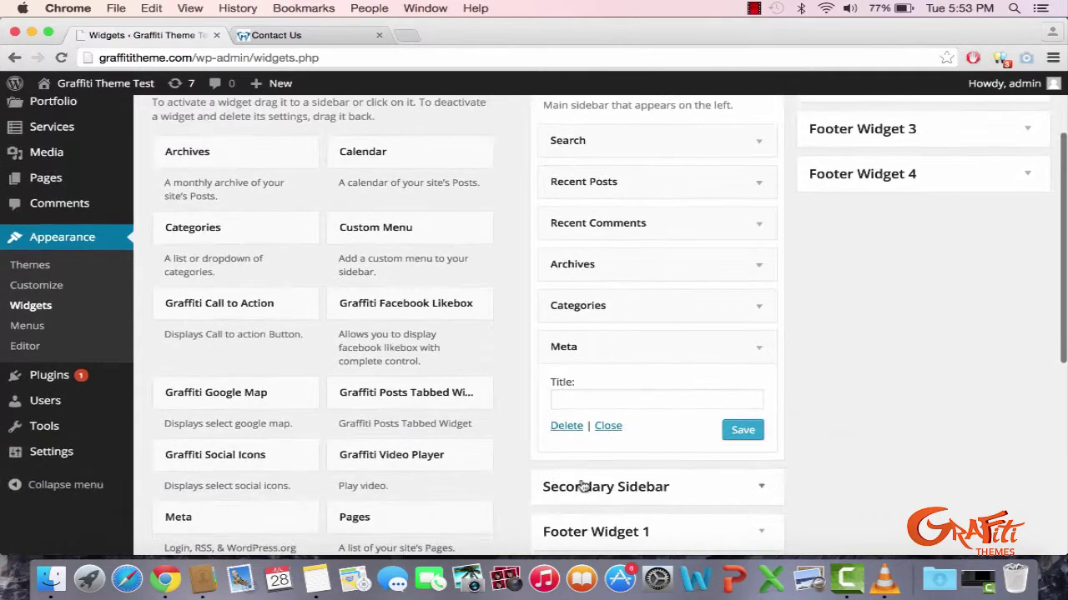
{"action": "scroll", "coordinate": [534, 495], "scroll_direction": "down", "scroll_amount": 3}
{"action": "scroll", "coordinate": [535, 498], "scroll_direction": "down", "scroll_amount": 2}
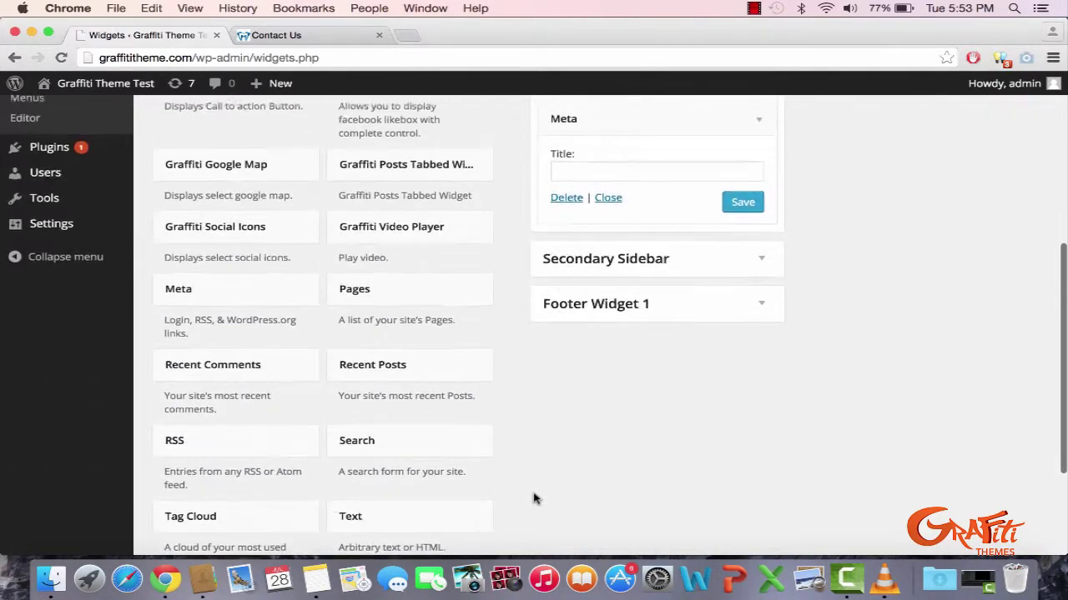
{"action": "scroll", "coordinate": [534, 499], "scroll_direction": "up", "scroll_amount": 8}
{"action": "left_click", "coordinate": [339, 36]}
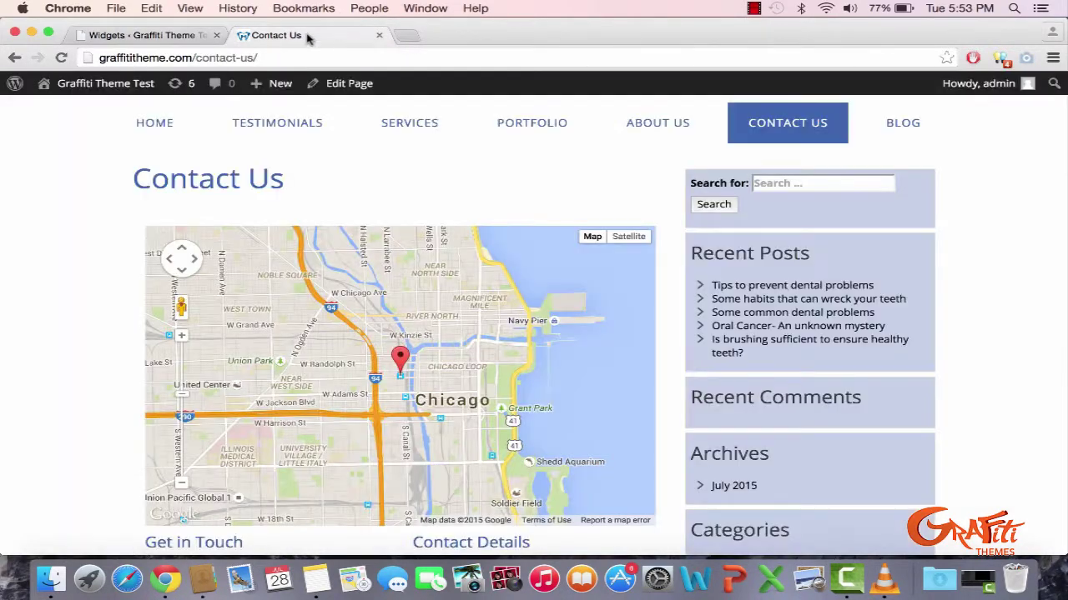
Step: Browse the live Home page's services section, then return to the Widgets tab
{"action": "left_click", "coordinate": [186, 36]}
{"action": "left_click", "coordinate": [258, 35]}
{"action": "left_click", "coordinate": [145, 125]}
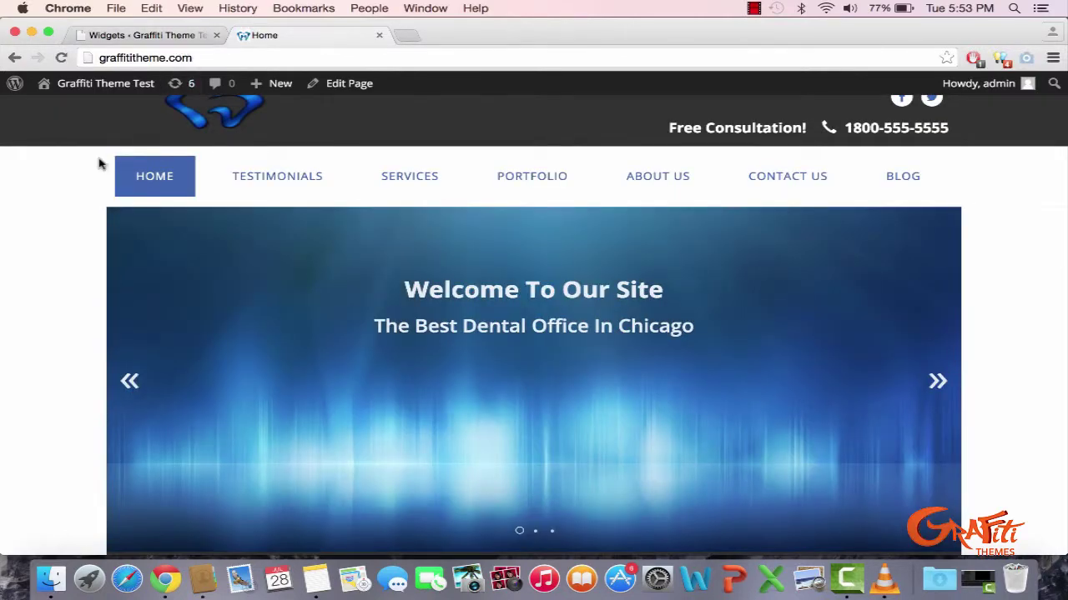
{"action": "scroll", "coordinate": [11, 309], "scroll_direction": "down", "scroll_amount": 15}
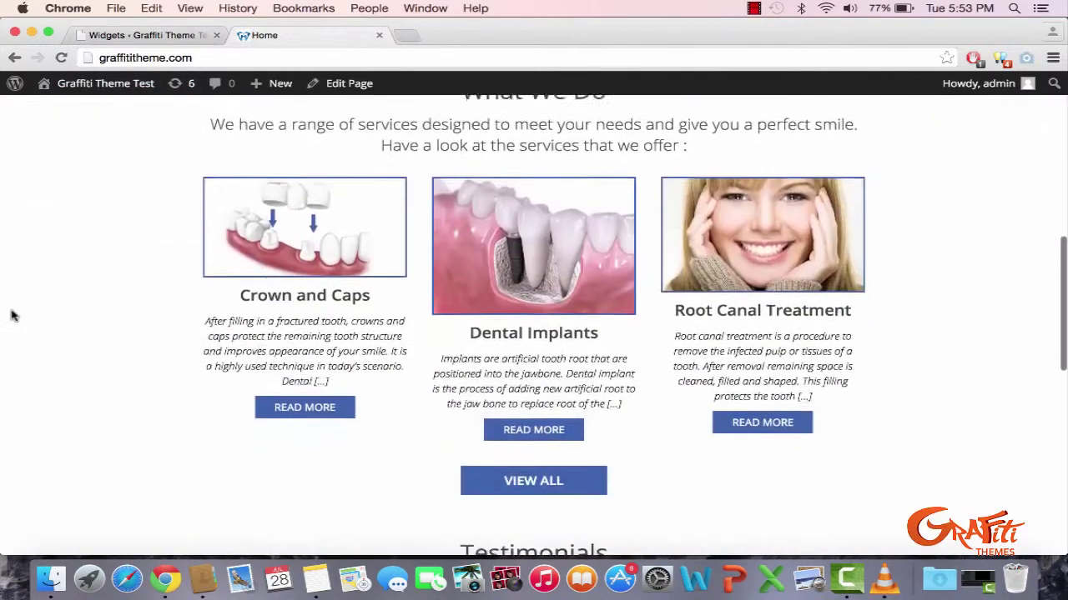
{"action": "left_click", "coordinate": [146, 33]}
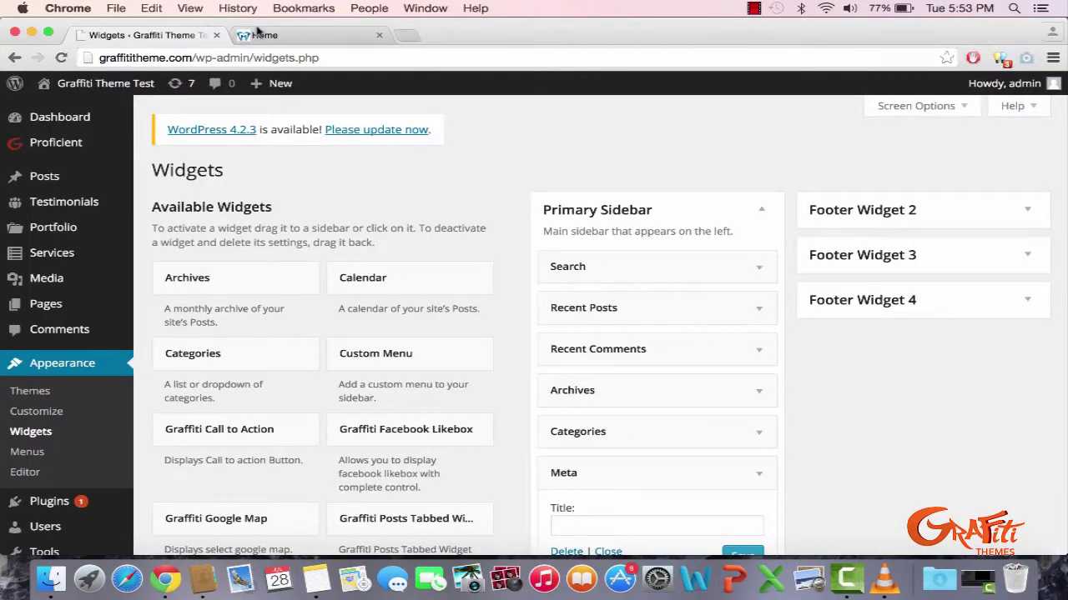
Step: Start a new post and title it 'Test Post'
{"action": "left_click", "coordinate": [70, 185]}
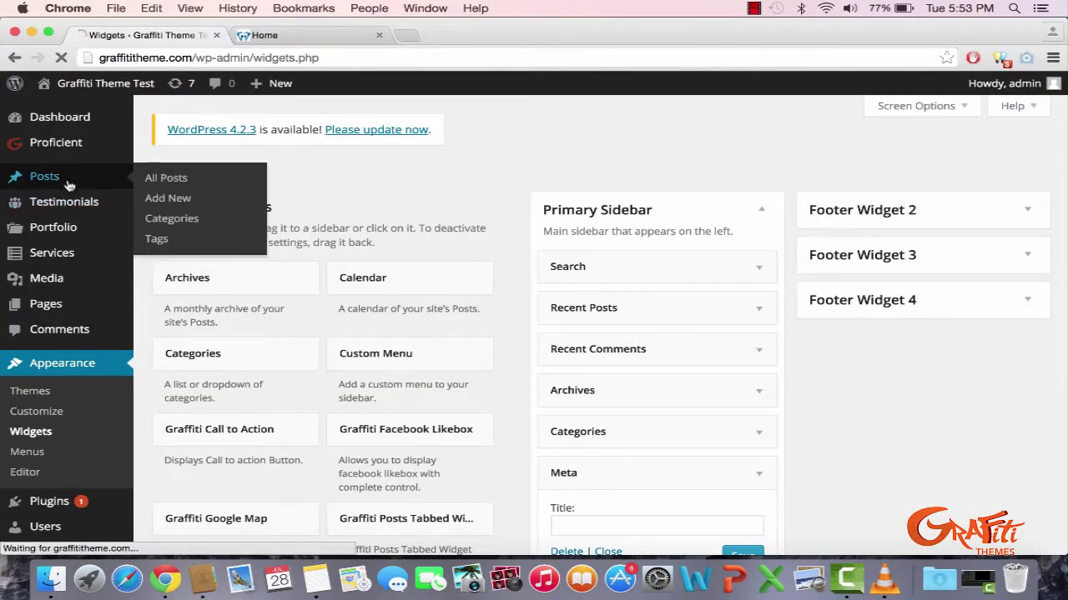
{"action": "left_click", "coordinate": [239, 169]}
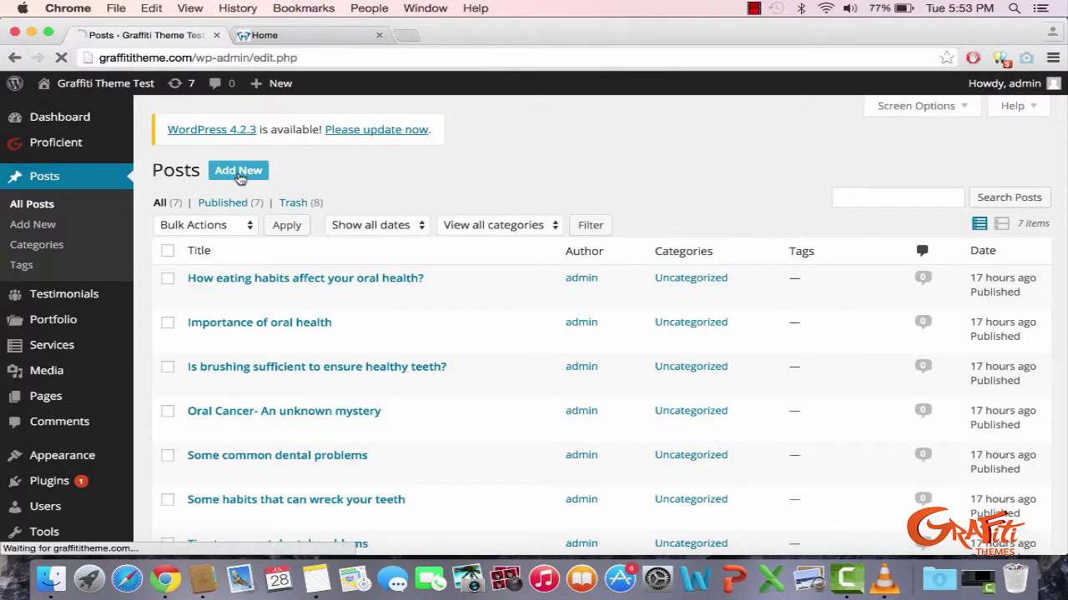
{"action": "scroll", "coordinate": [751, 283], "scroll_direction": "down", "scroll_amount": 3}
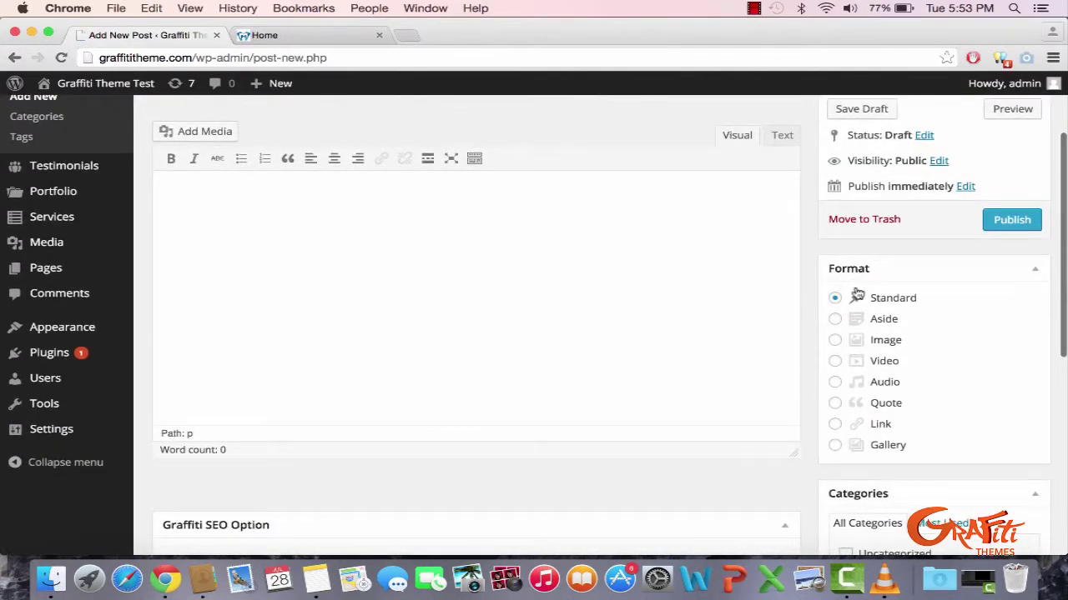
{"action": "scroll", "coordinate": [724, 297], "scroll_direction": "up", "scroll_amount": 3}
{"action": "left_click", "coordinate": [576, 200]}
{"action": "type", "text": "Test Post"}
Step: Give the post the body text 'Test Post' and publish it
{"action": "left_click", "coordinate": [574, 359]}
{"action": "type", "text": "Test Post"}
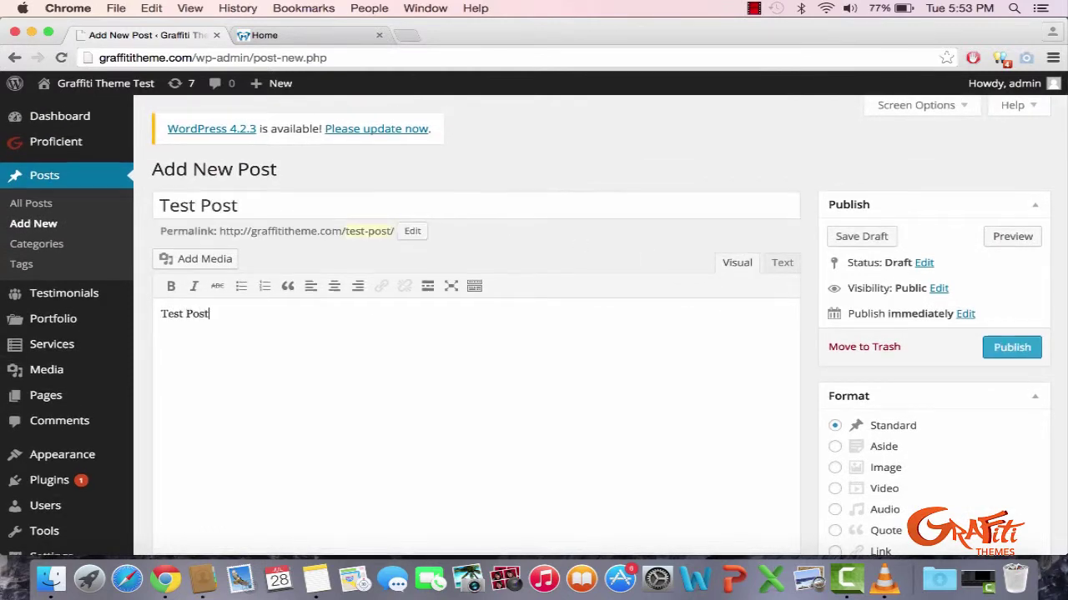
{"action": "scroll", "coordinate": [476, 333], "scroll_direction": "down", "scroll_amount": 10}
{"action": "scroll", "coordinate": [512, 236], "scroll_direction": "down", "scroll_amount": 2}
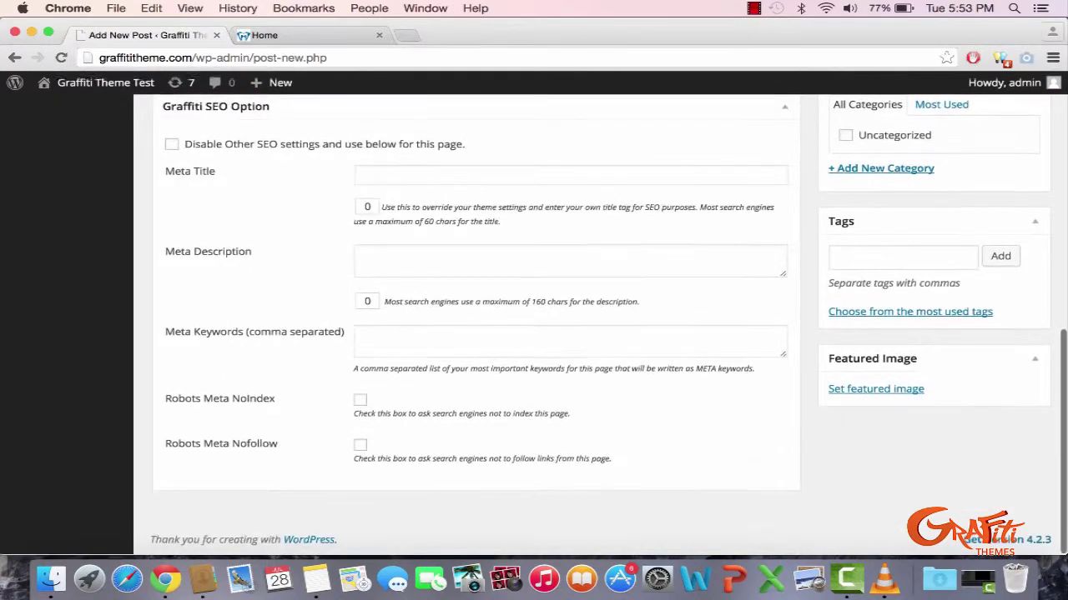
{"action": "scroll", "coordinate": [513, 236], "scroll_direction": "up", "scroll_amount": 3}
{"action": "scroll", "coordinate": [984, 225], "scroll_direction": "up", "scroll_amount": 10}
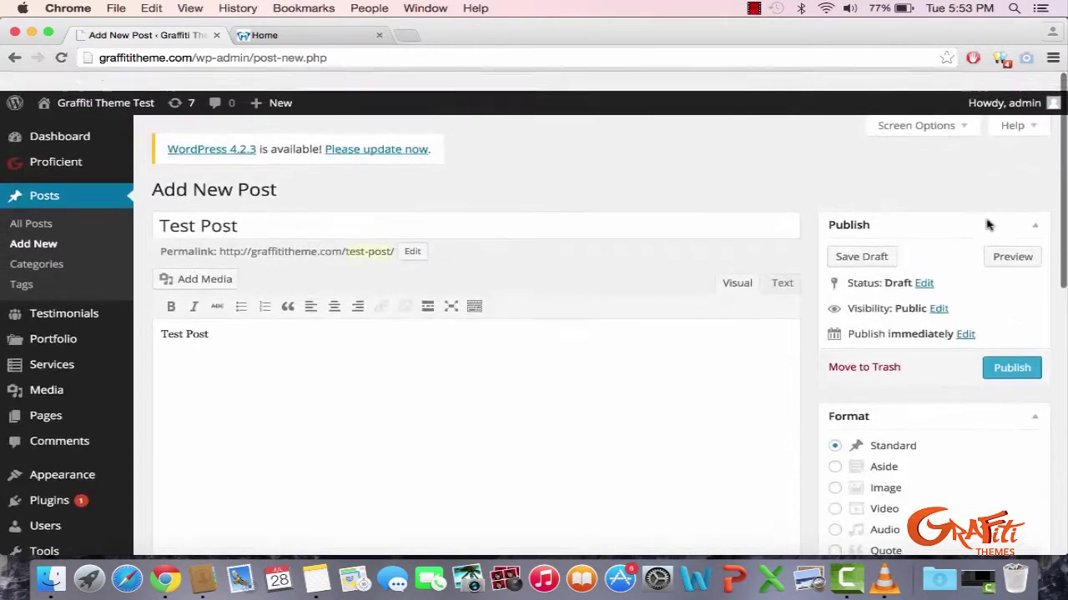
{"action": "left_click", "coordinate": [1010, 356]}
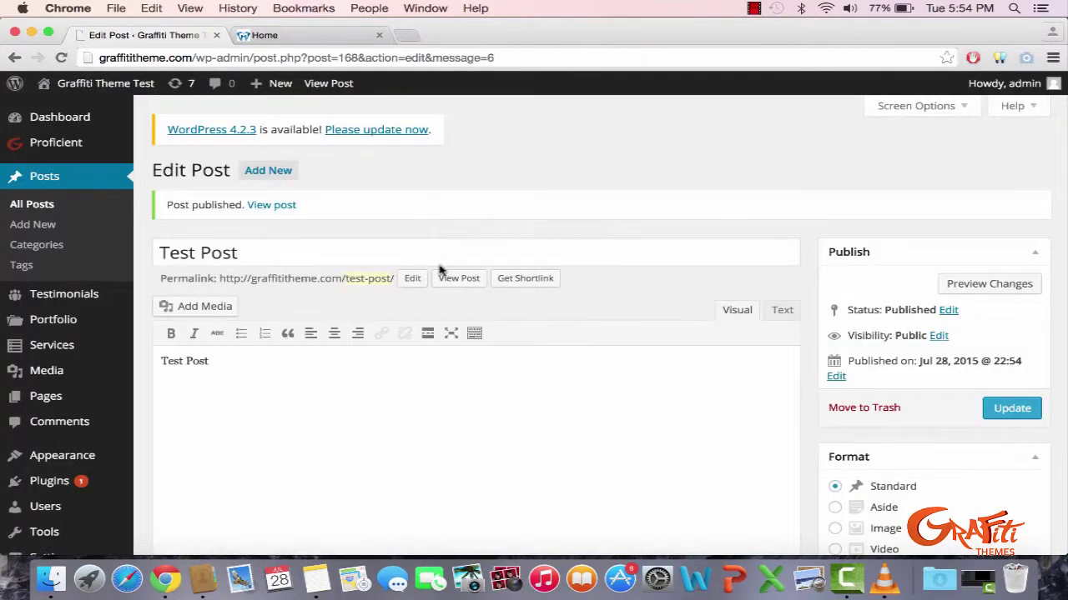
Step: View the published Test Post on the site, then return to its edit screen
{"action": "left_click", "coordinate": [462, 282]}
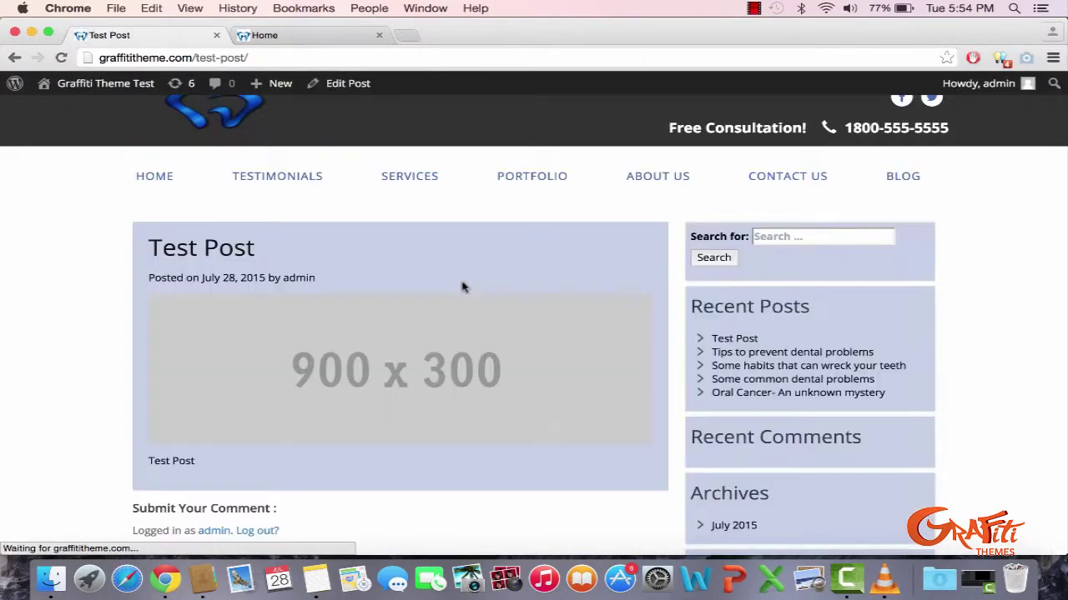
{"action": "scroll", "coordinate": [431, 321], "scroll_direction": "down", "scroll_amount": 3}
{"action": "scroll", "coordinate": [432, 321], "scroll_direction": "down", "scroll_amount": 1}
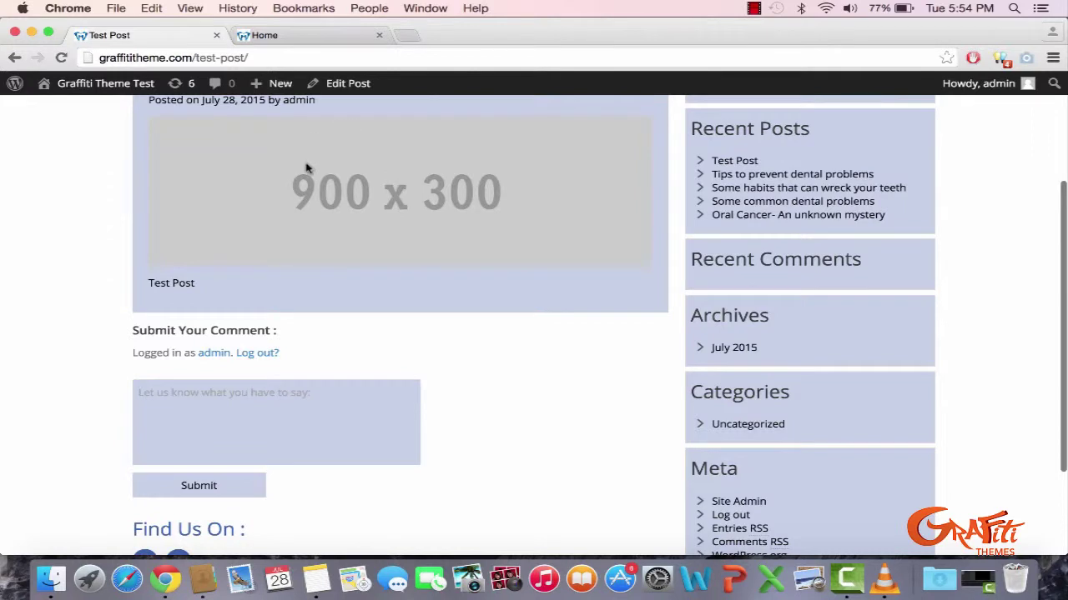
{"action": "left_click", "coordinate": [13, 58]}
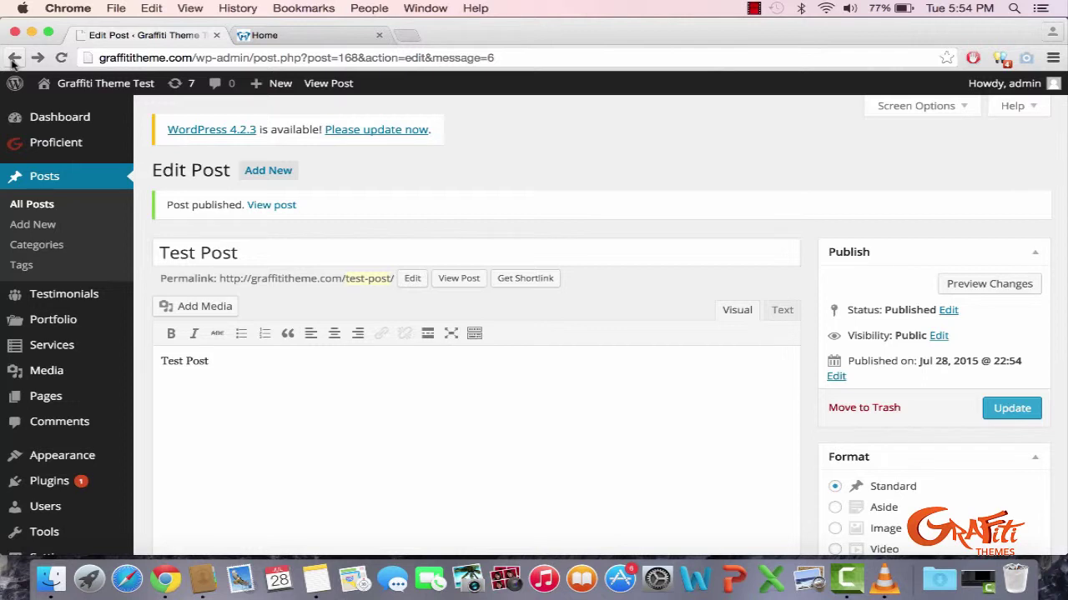
{"action": "left_click", "coordinate": [751, 8]}
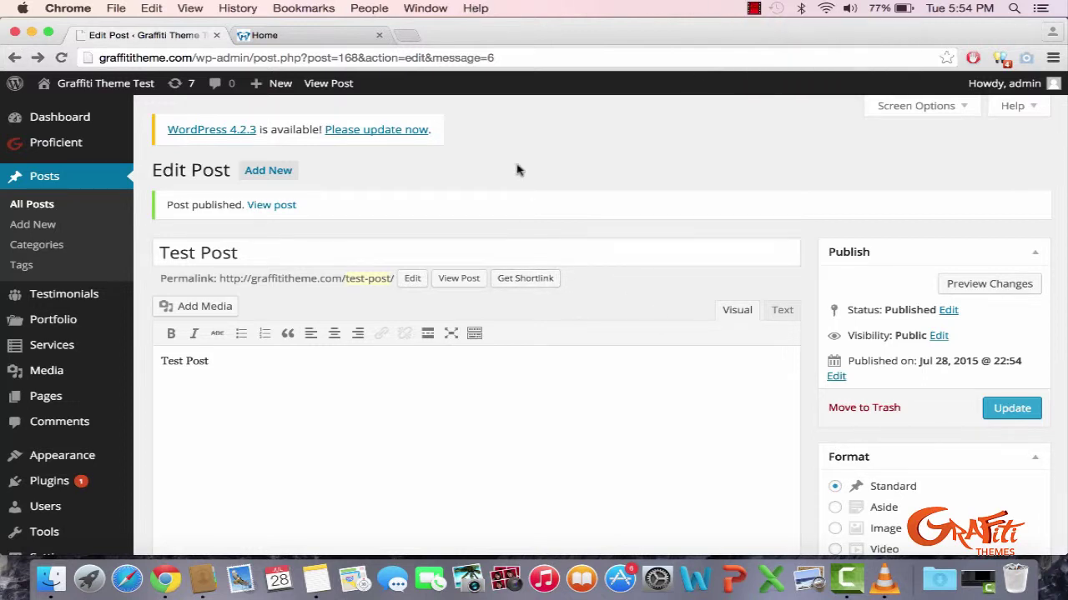
{"action": "left_click", "coordinate": [348, 35]}
{"action": "scroll", "coordinate": [410, 245], "scroll_direction": "up", "scroll_amount": 20}
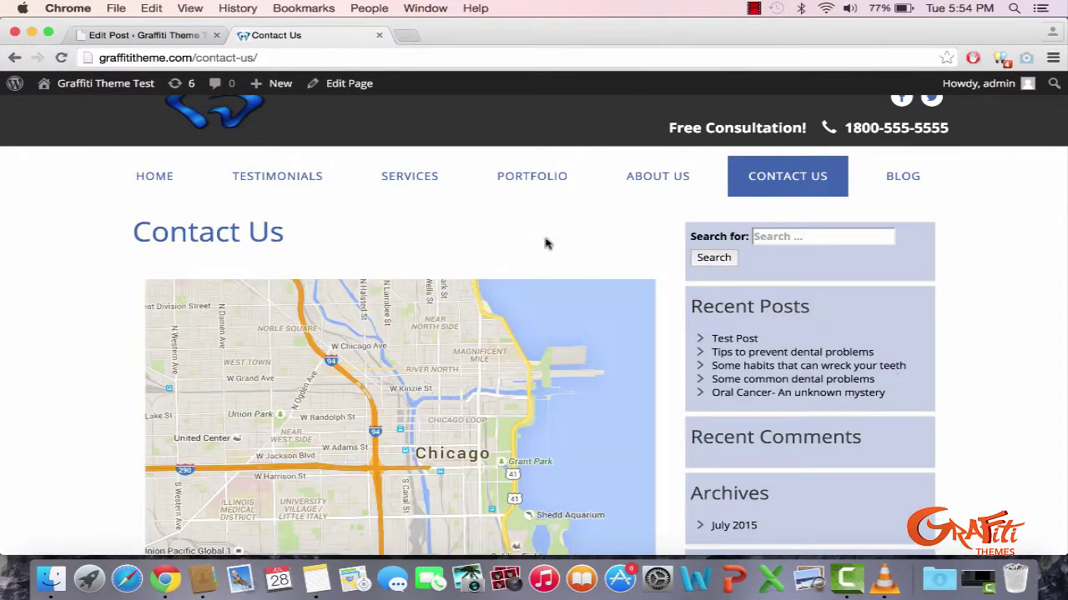
{"action": "left_click", "coordinate": [150, 35]}
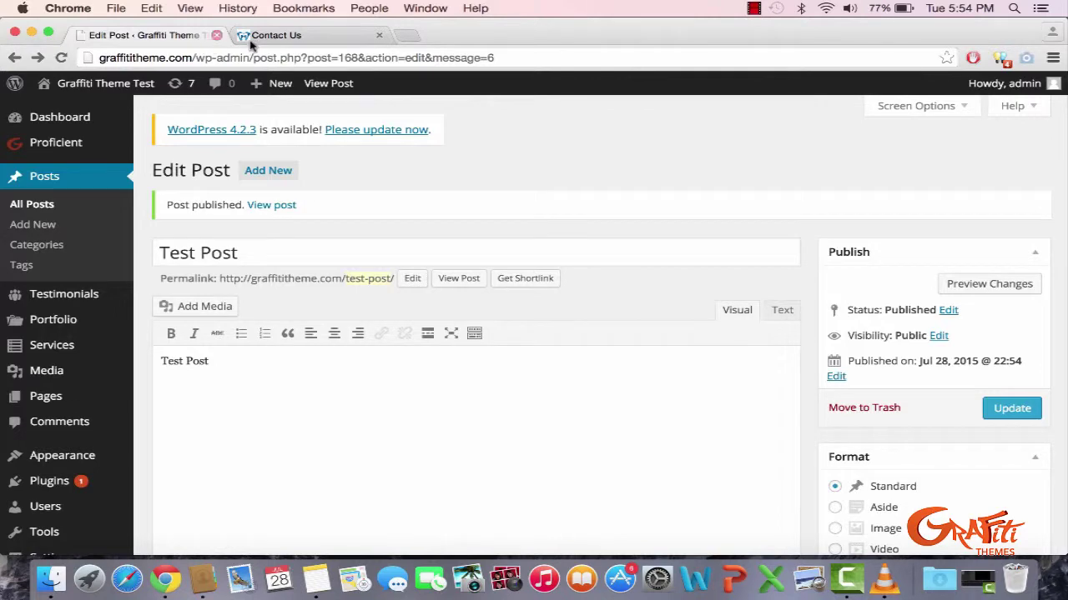
Step: From the live Home page, open Testimonials > Testimonial 1 and select its web address
{"action": "left_click", "coordinate": [275, 35]}
{"action": "left_click", "coordinate": [125, 187]}
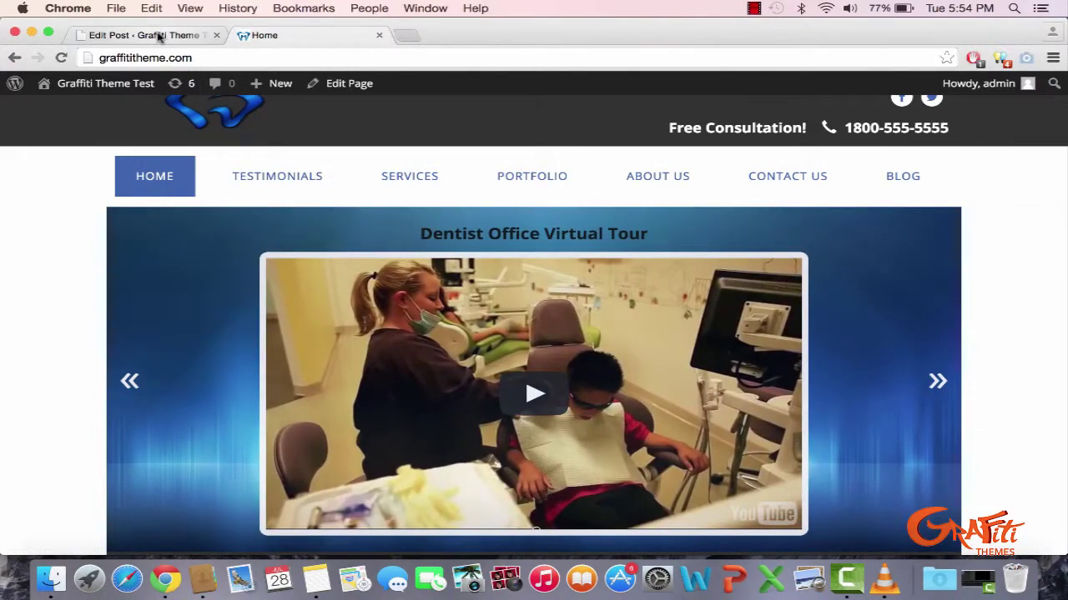
{"action": "left_click", "coordinate": [158, 36]}
{"action": "left_click", "coordinate": [260, 37]}
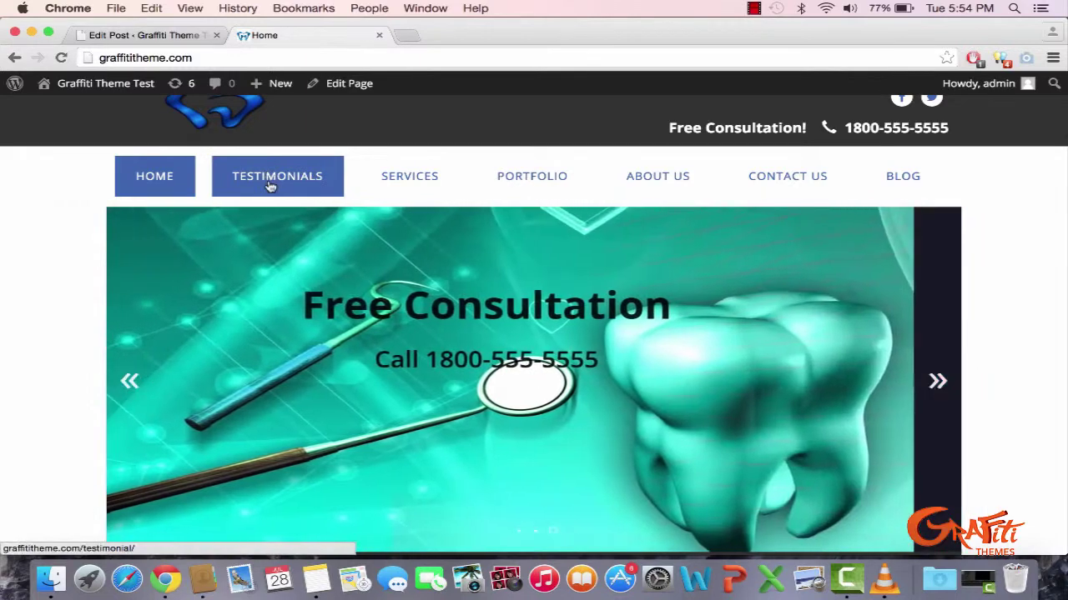
{"action": "left_click", "coordinate": [270, 186]}
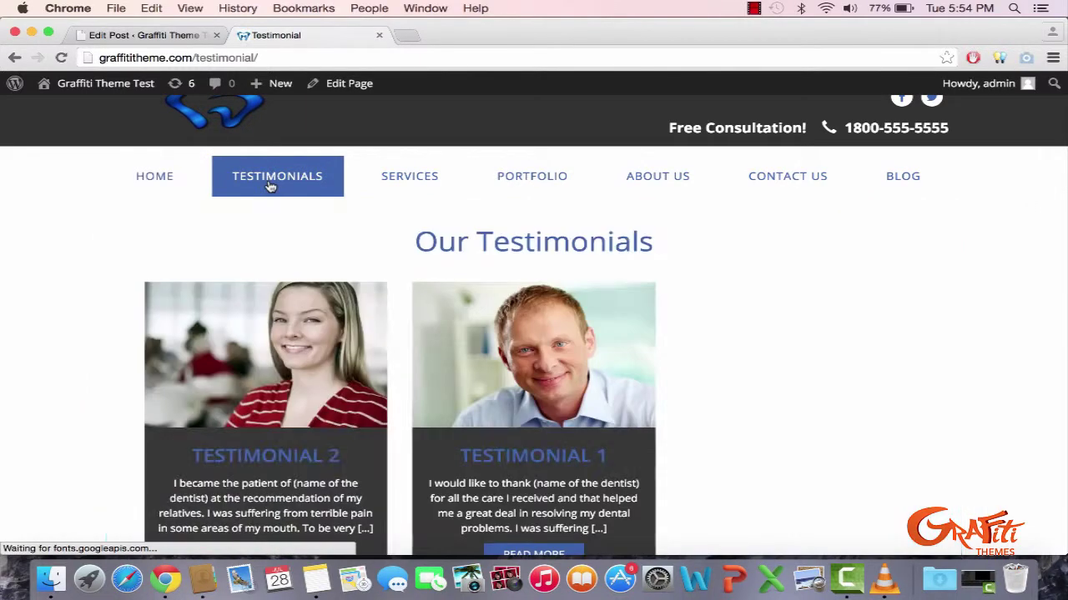
{"action": "scroll", "coordinate": [362, 392], "scroll_direction": "down", "scroll_amount": 2}
{"action": "left_click", "coordinate": [498, 499]}
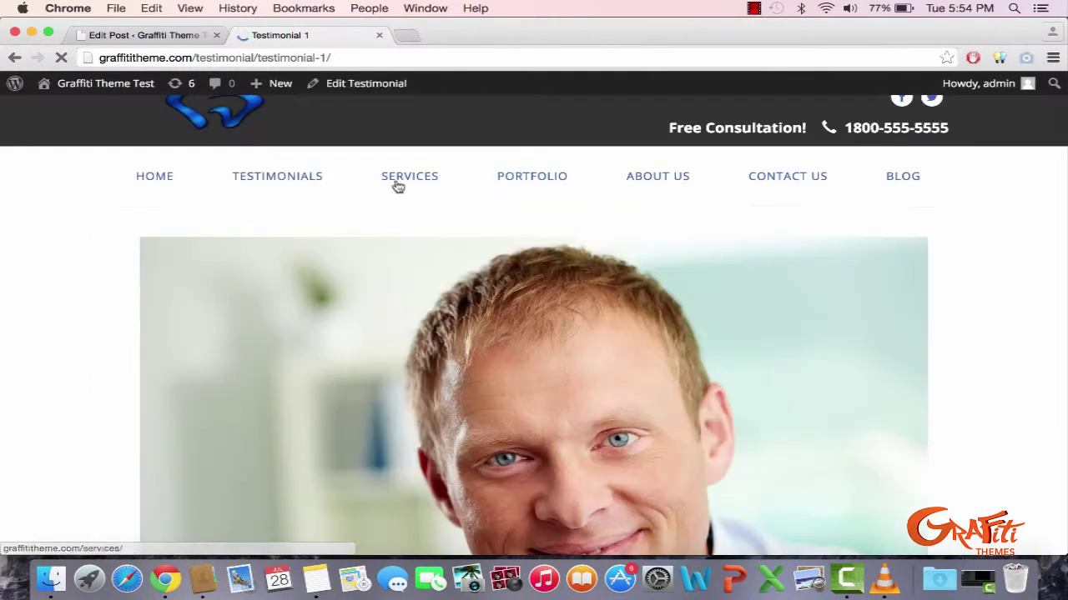
{"action": "left_click", "coordinate": [355, 57]}
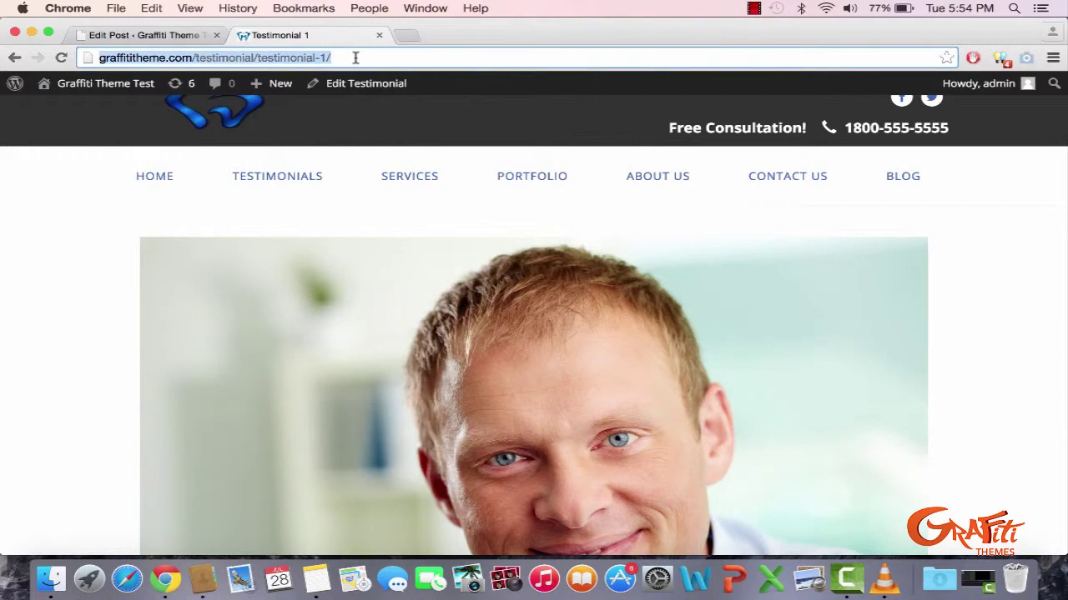
Step: In Menus, add a custom link 'Testimonial 1' using the copied URL
{"action": "left_click", "coordinate": [158, 35]}
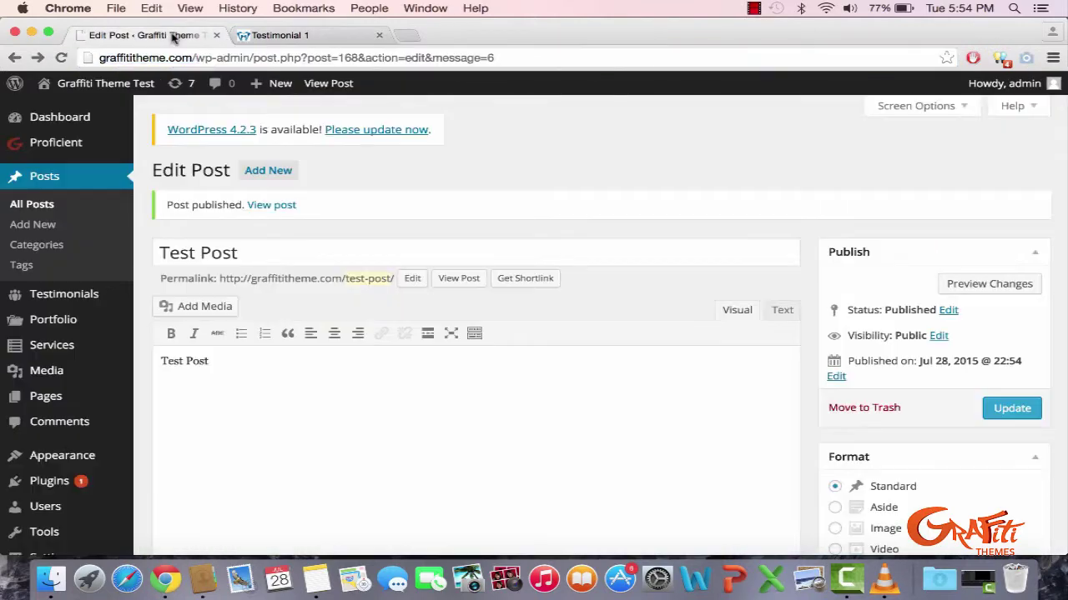
{"action": "mouse_move", "coordinate": [75, 461]}
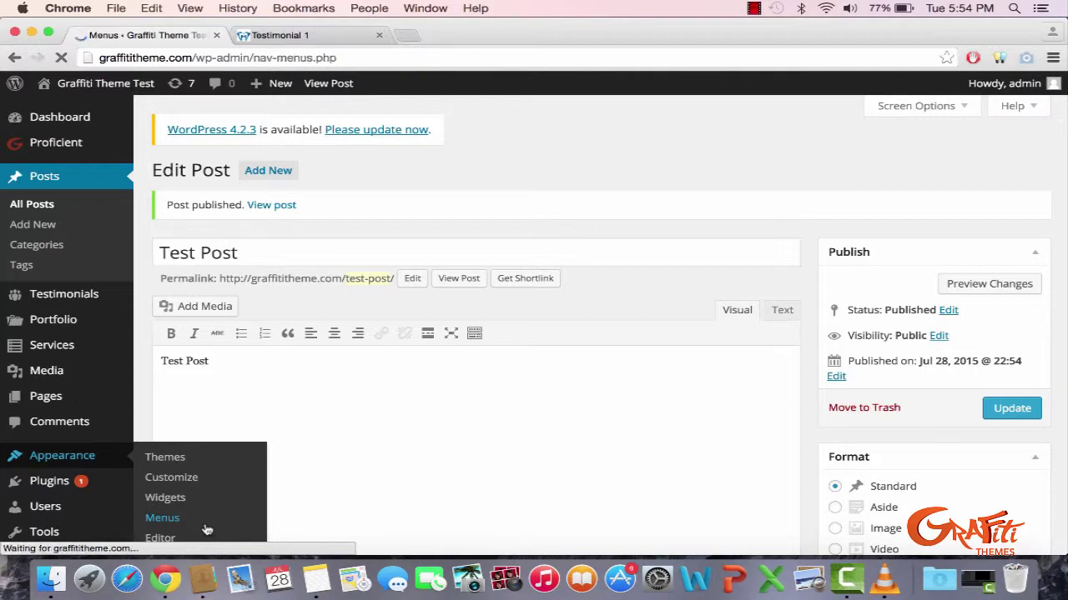
{"action": "scroll", "coordinate": [426, 288], "scroll_direction": "down", "scroll_amount": 1}
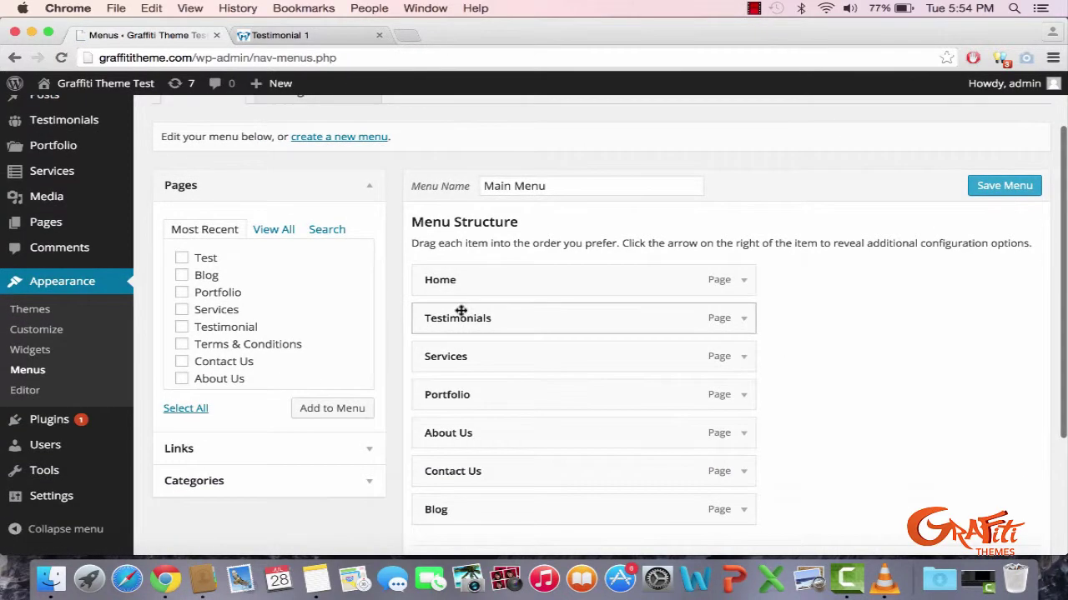
{"action": "left_click", "coordinate": [268, 453]}
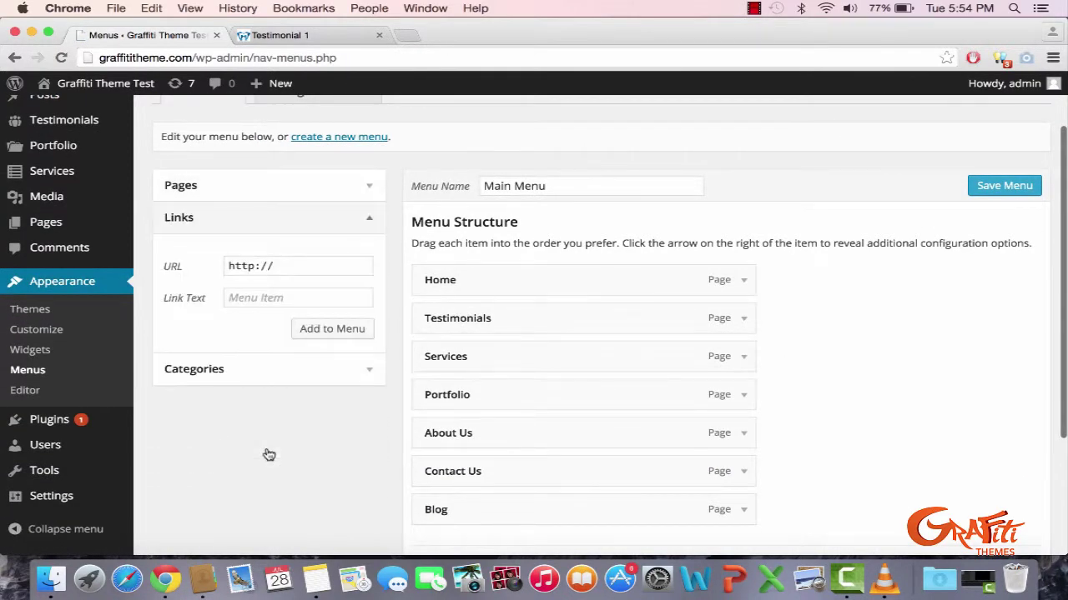
{"action": "left_click", "coordinate": [281, 298]}
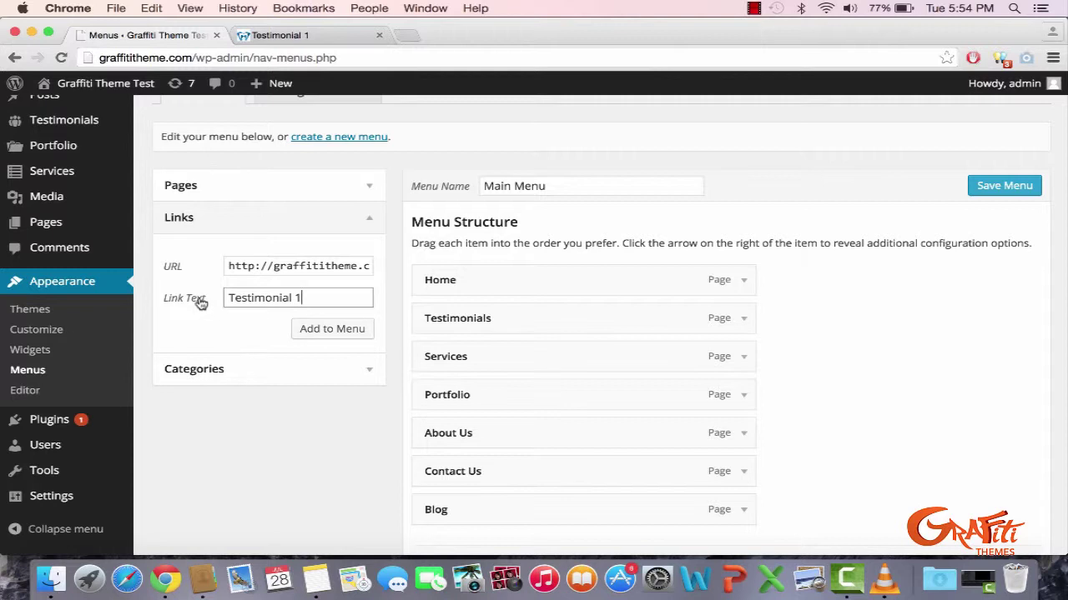
{"action": "left_click", "coordinate": [305, 330]}
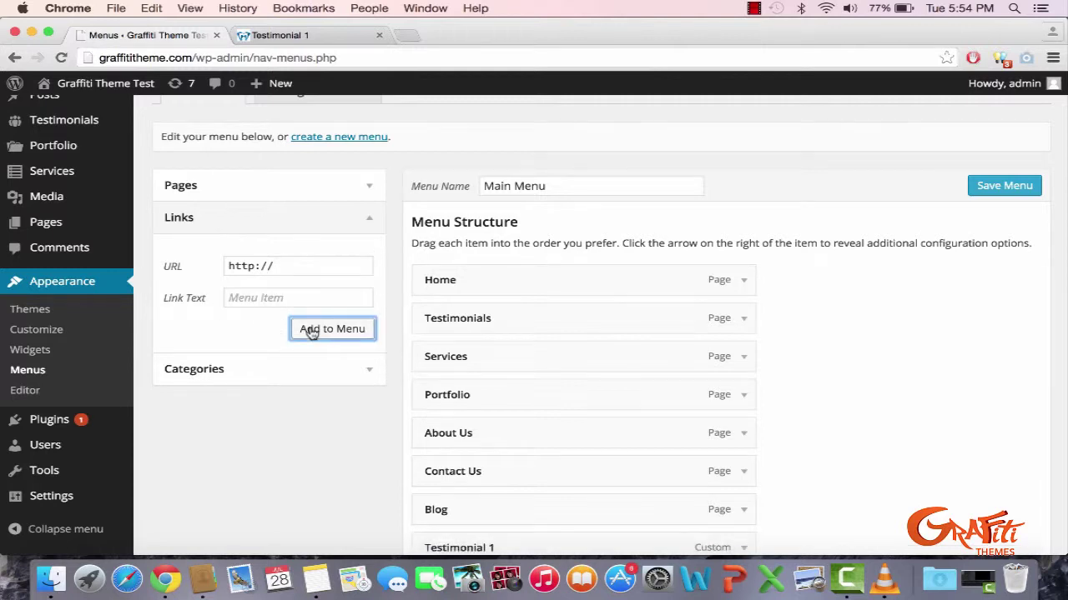
Step: Nest Testimonial 1 under Testimonials, then go back to the Our Testimonials page
{"action": "scroll", "coordinate": [310, 332], "scroll_direction": "down", "scroll_amount": 3}
{"action": "left_click_drag", "start_coordinate": [490, 443], "coordinate": [517, 248]}
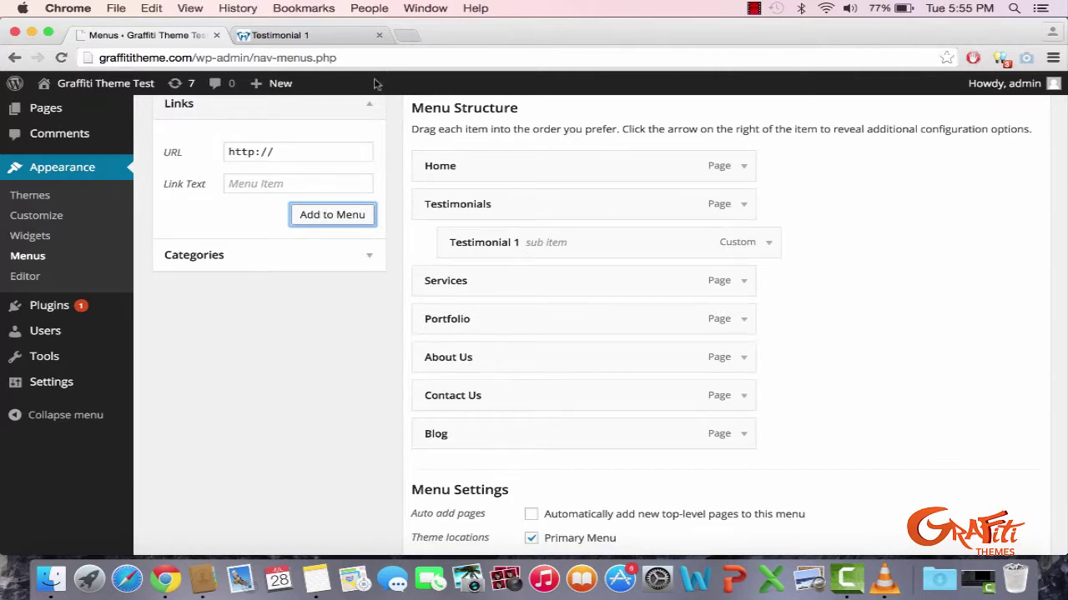
{"action": "left_click", "coordinate": [340, 37]}
{"action": "left_click", "coordinate": [15, 58]}
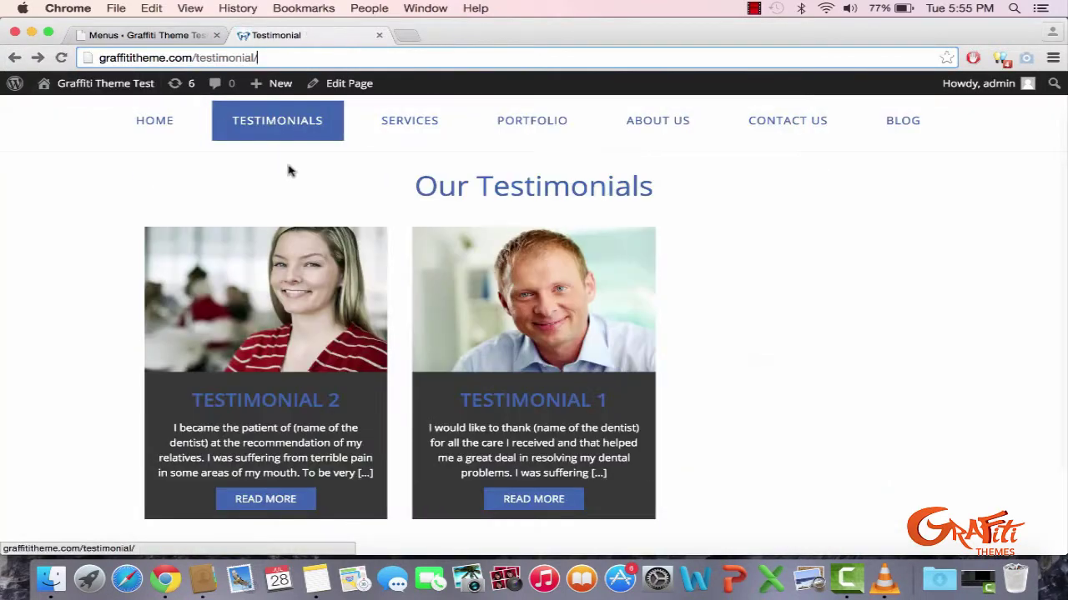
Step: Copy Testimonial 2's address and paste it into the Menus custom link URL field
{"action": "left_click", "coordinate": [284, 499]}
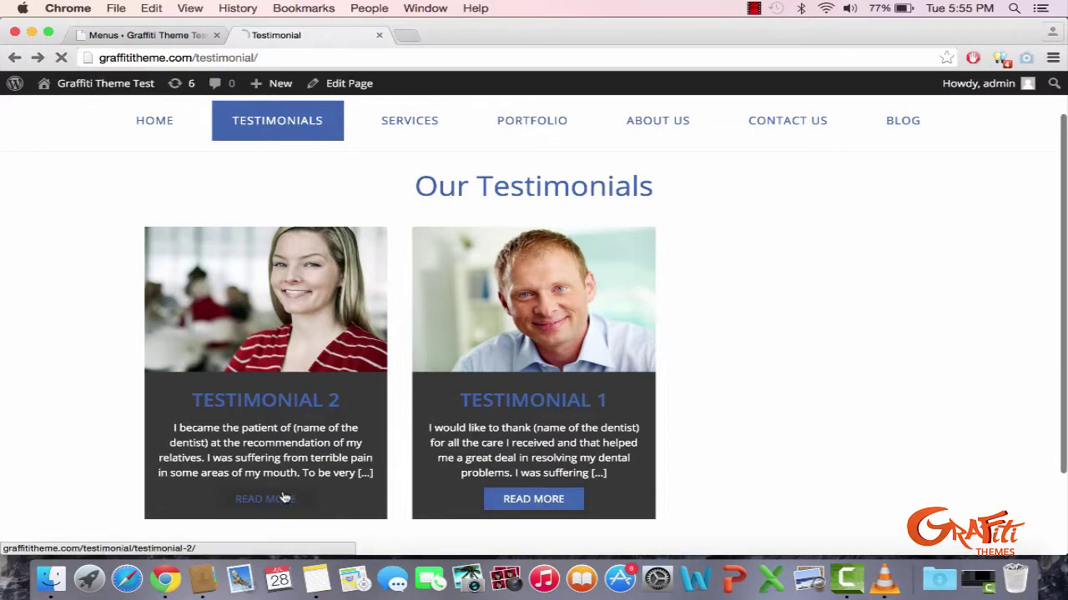
{"action": "left_click", "coordinate": [347, 57]}
{"action": "key", "text": "super+c"}
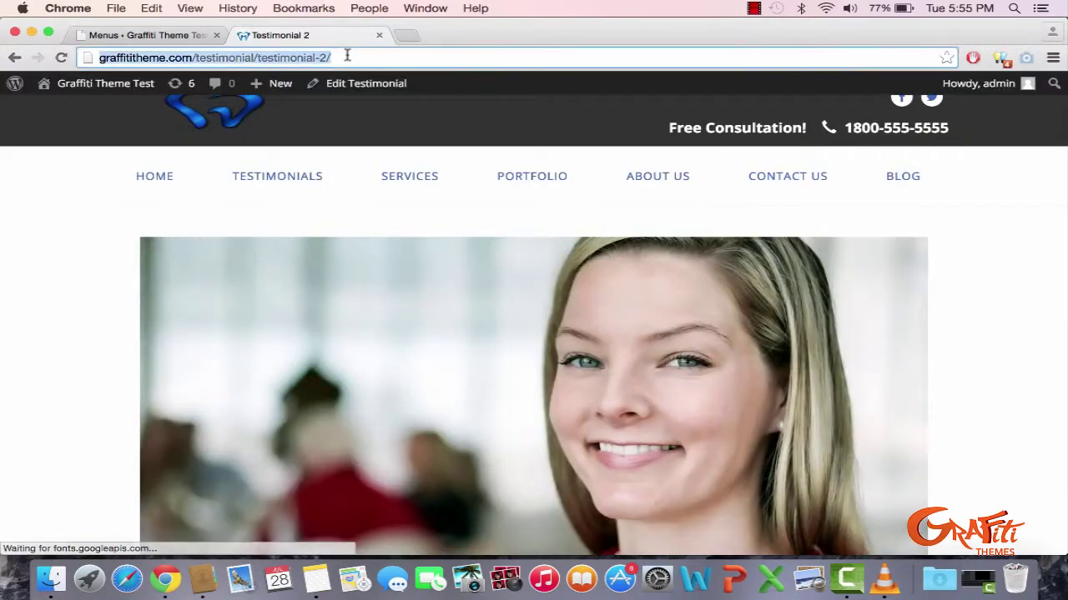
{"action": "left_click", "coordinate": [189, 35]}
{"action": "left_click", "coordinate": [175, 150]}
{"action": "key", "text": "super+v"}
{"action": "left_click", "coordinate": [293, 182]}
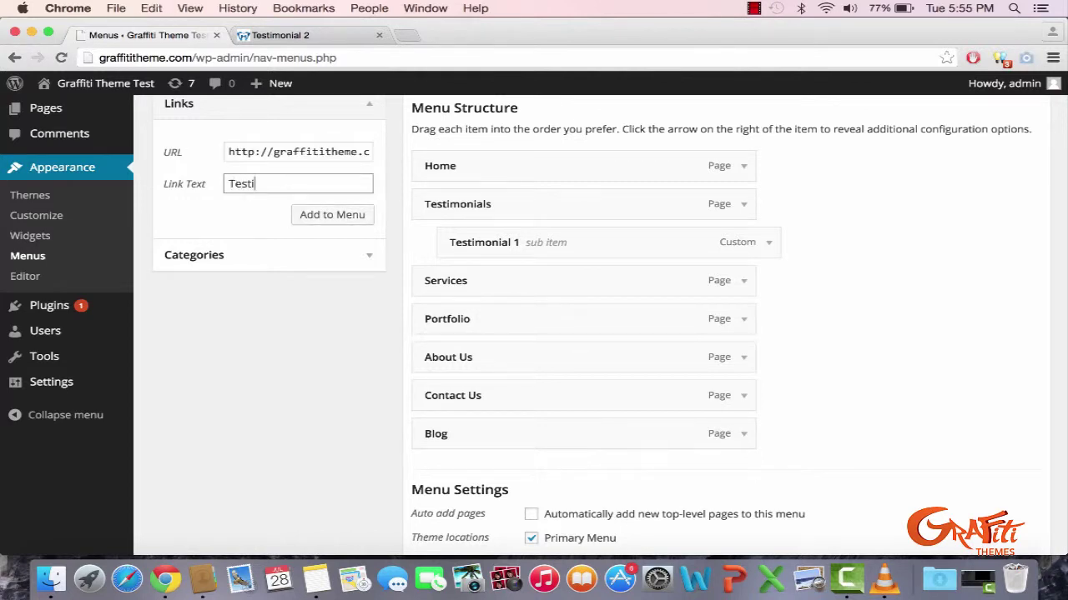
Step: Add the Testimonial 2 link to the menu and nest it beneath Testimonial 1
{"action": "left_click", "coordinate": [324, 215]}
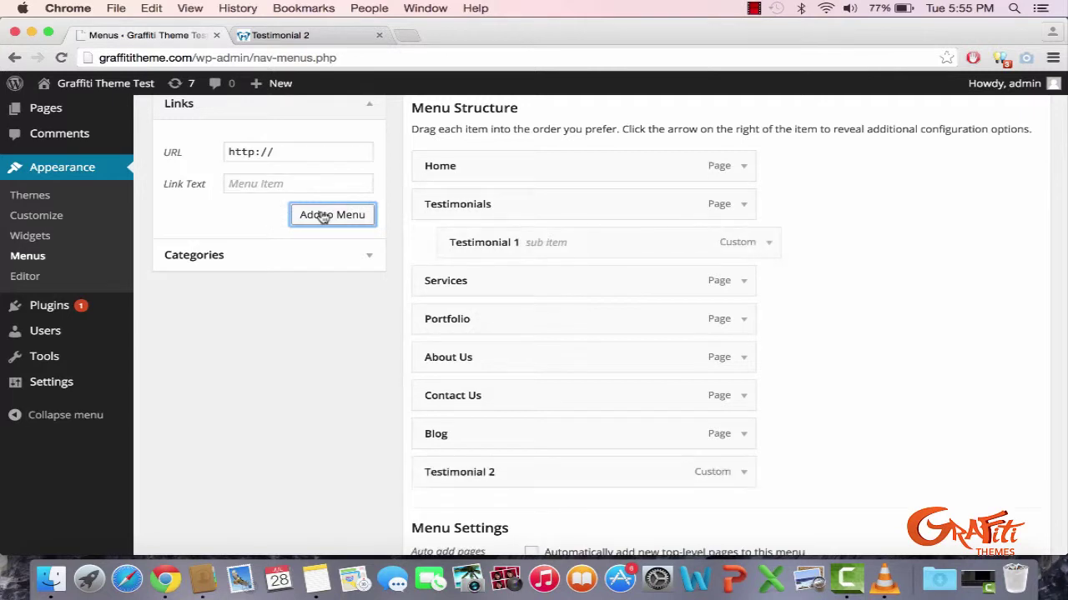
{"action": "left_click_drag", "start_coordinate": [544, 467], "coordinate": [569, 278]}
{"action": "scroll", "coordinate": [286, 412], "scroll_direction": "down", "scroll_amount": 4}
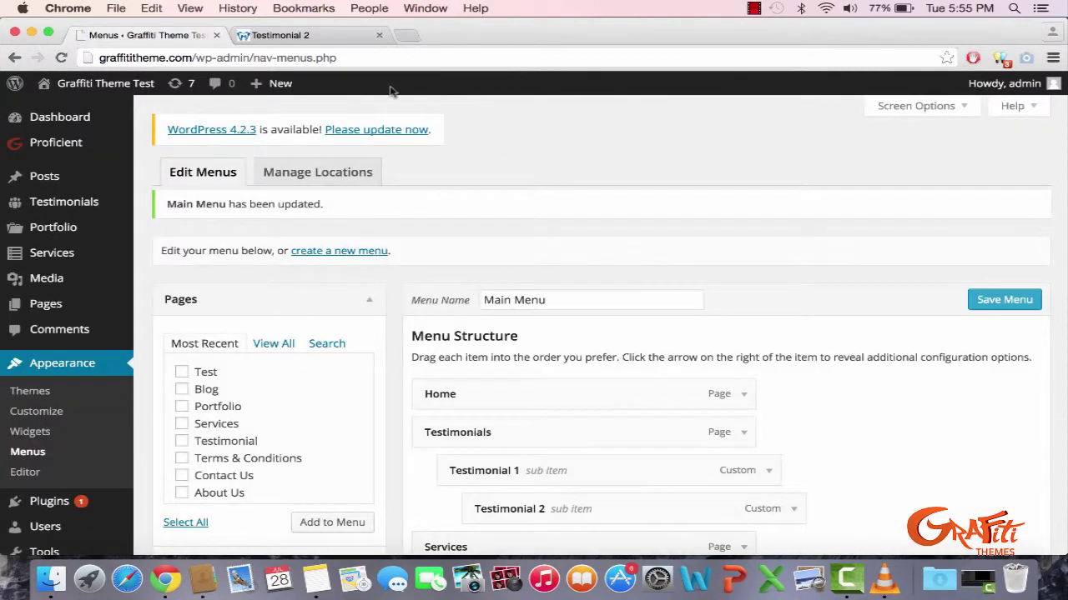
Step: Check the Testimonials dropdown on the live home page, then return to the menu editor
{"action": "left_click", "coordinate": [340, 38]}
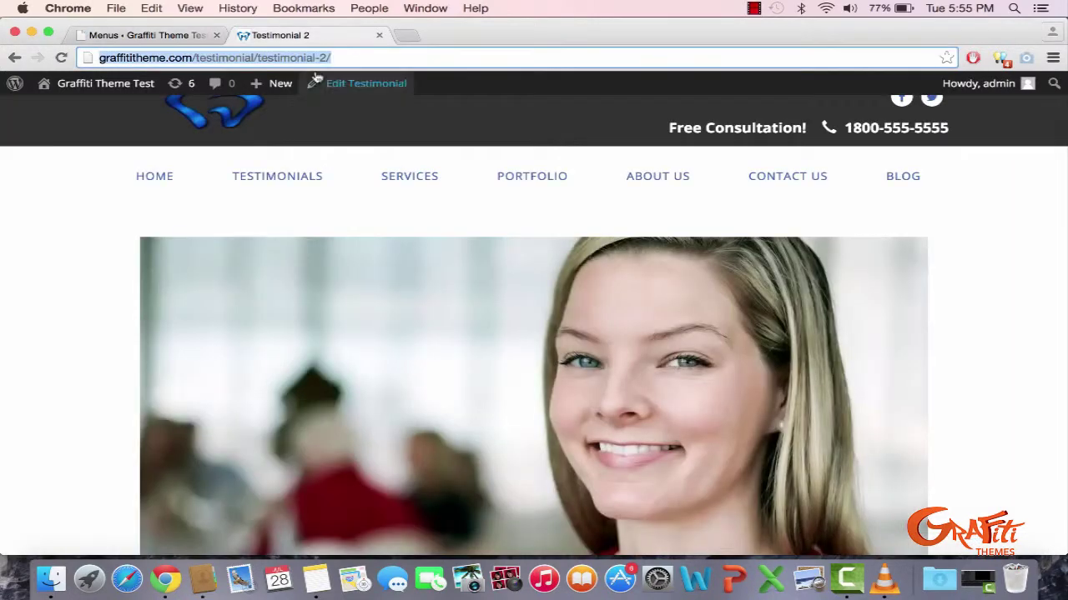
{"action": "left_click", "coordinate": [150, 184]}
{"action": "mouse_move", "coordinate": [279, 171]}
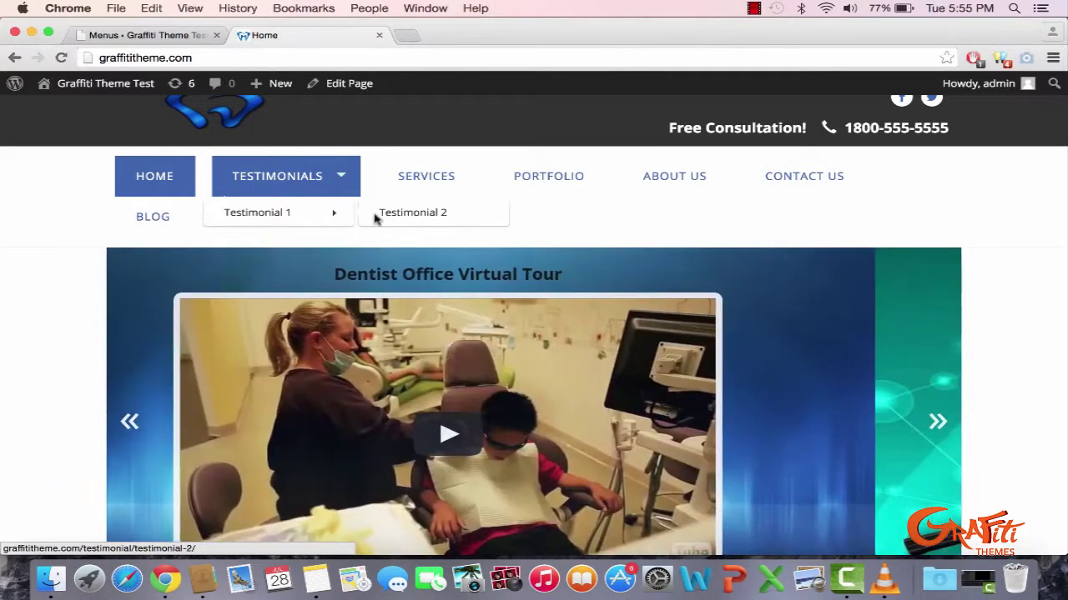
{"action": "left_click", "coordinate": [158, 58]}
{"action": "left_click", "coordinate": [146, 35]}
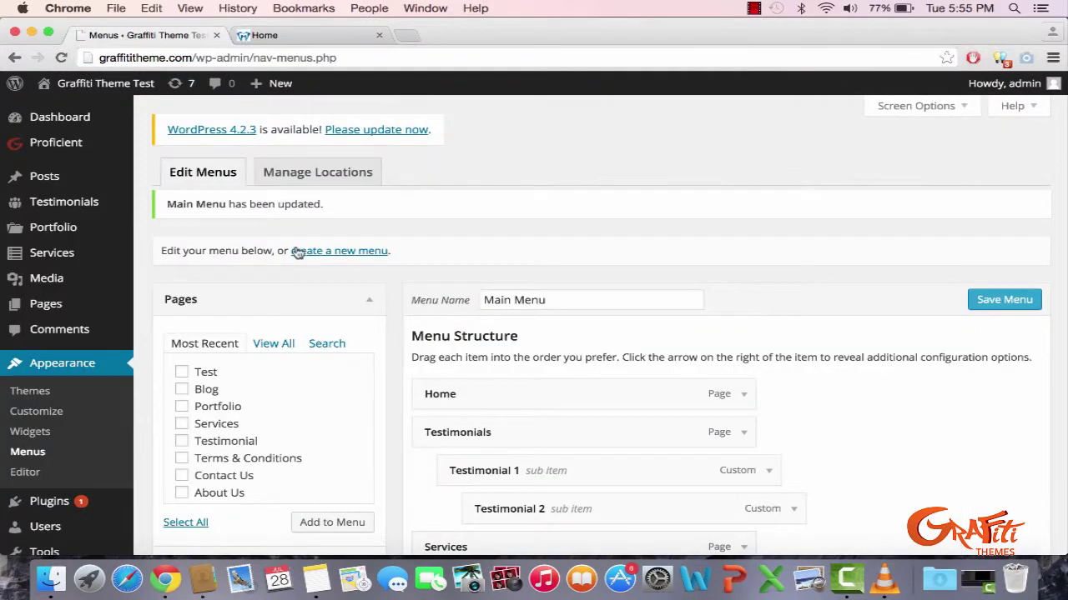
Step: Move Testimonial 2 up to the same level as Testimonial 1 and save the menu
{"action": "scroll", "coordinate": [298, 250], "scroll_direction": "down", "scroll_amount": 3}
{"action": "left_click_drag", "start_coordinate": [493, 388], "coordinate": [527, 398]}
{"action": "scroll", "coordinate": [542, 432], "scroll_direction": "down", "scroll_amount": 4}
{"action": "scroll", "coordinate": [542, 432], "scroll_direction": "down", "scroll_amount": 2}
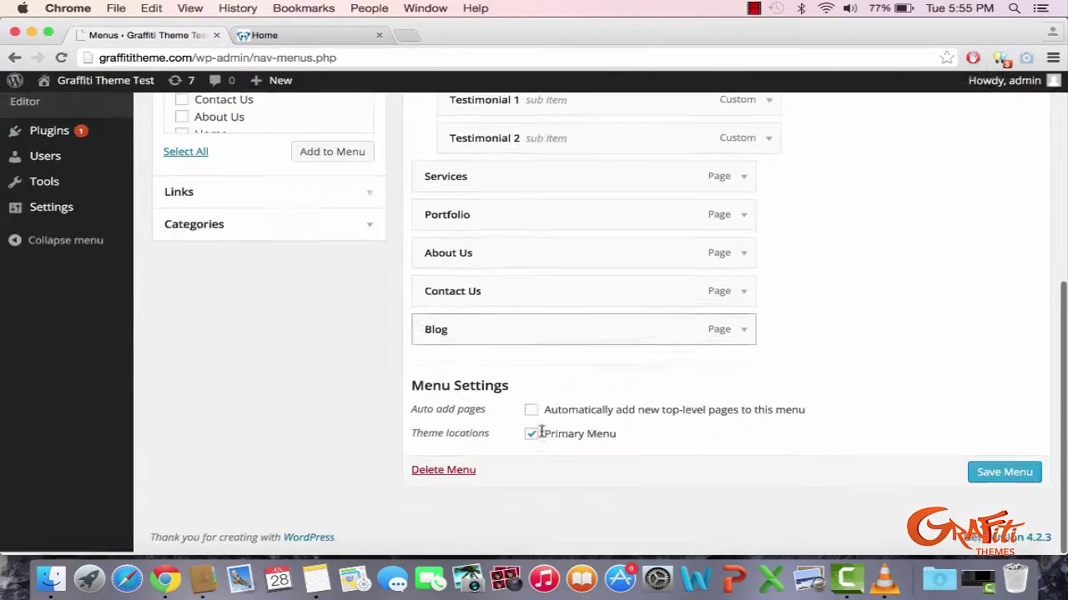
{"action": "left_click", "coordinate": [991, 474]}
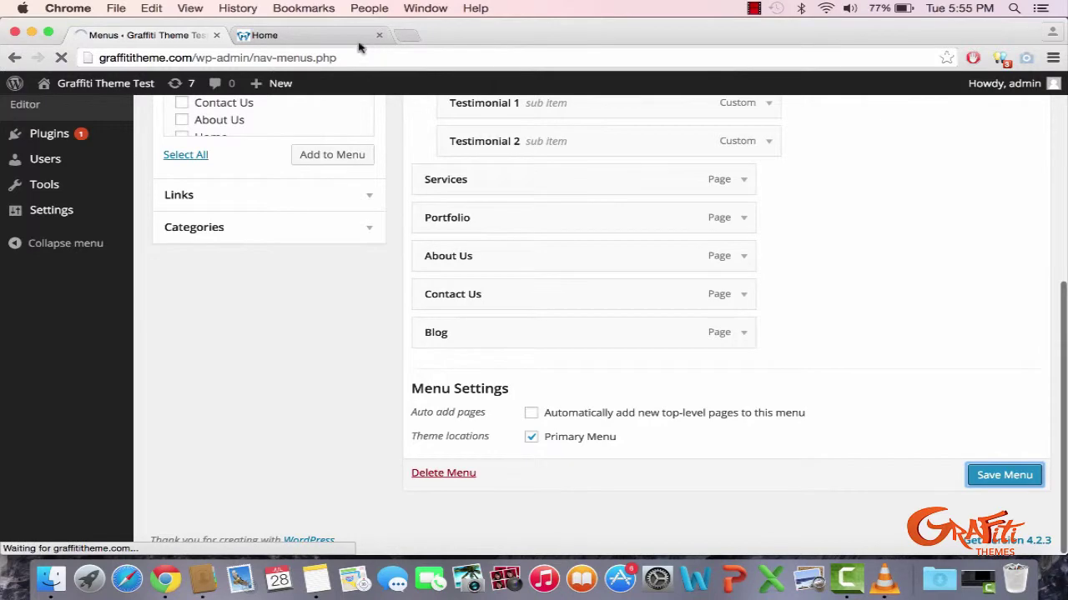
Step: Reload the live home page and check the Testimonials dropdown
{"action": "left_click", "coordinate": [320, 31]}
{"action": "key", "text": "super+r"}
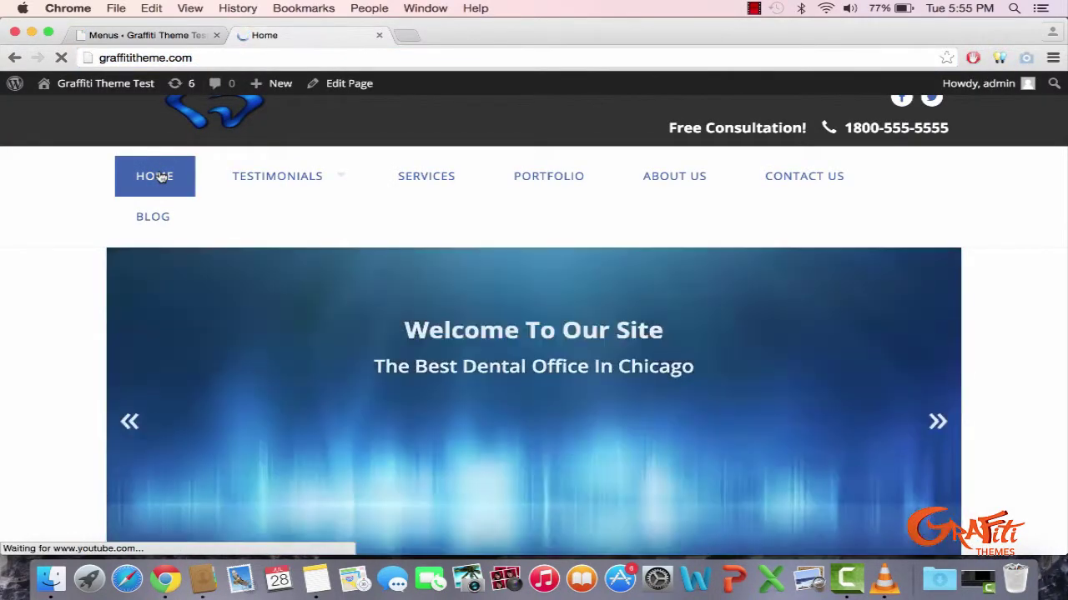
{"action": "mouse_move", "coordinate": [281, 200]}
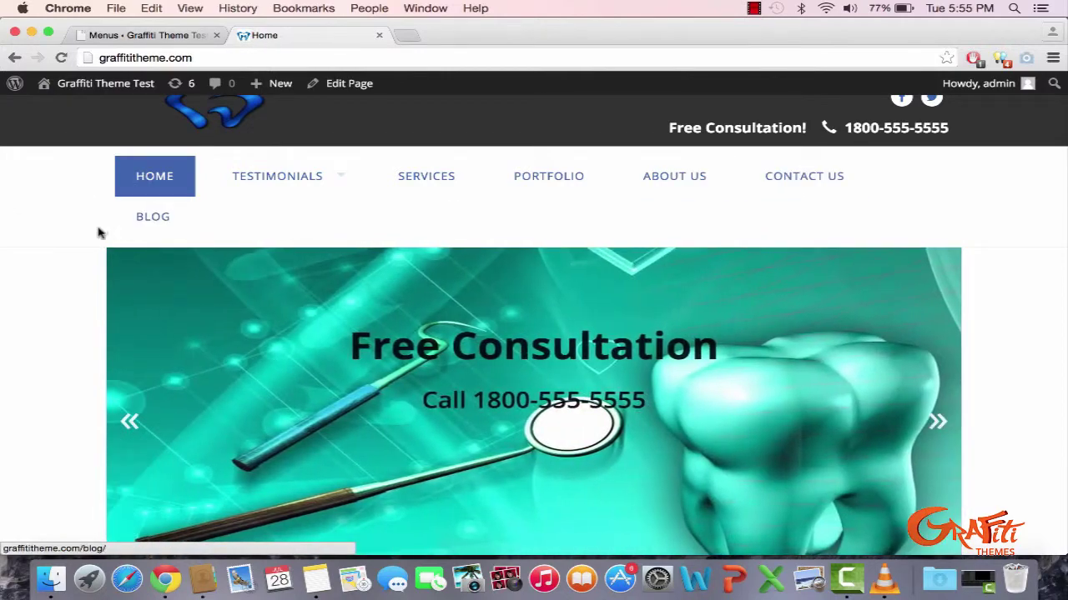
Step: Remove About Us from the Main Menu and check the live site navigation
{"action": "left_click", "coordinate": [163, 36]}
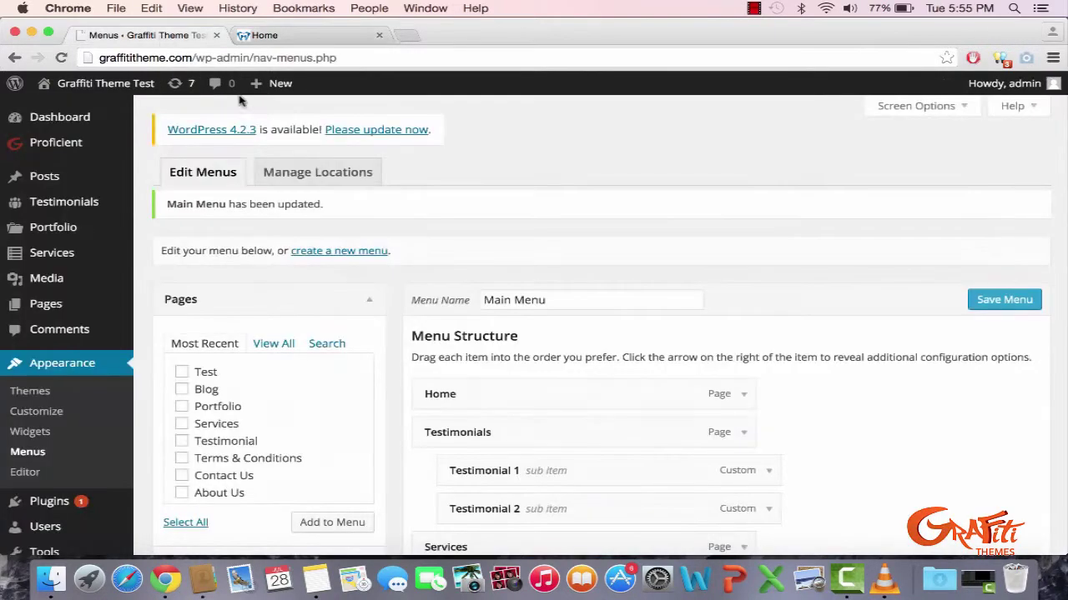
{"action": "scroll", "coordinate": [838, 351], "scroll_direction": "down", "scroll_amount": 8}
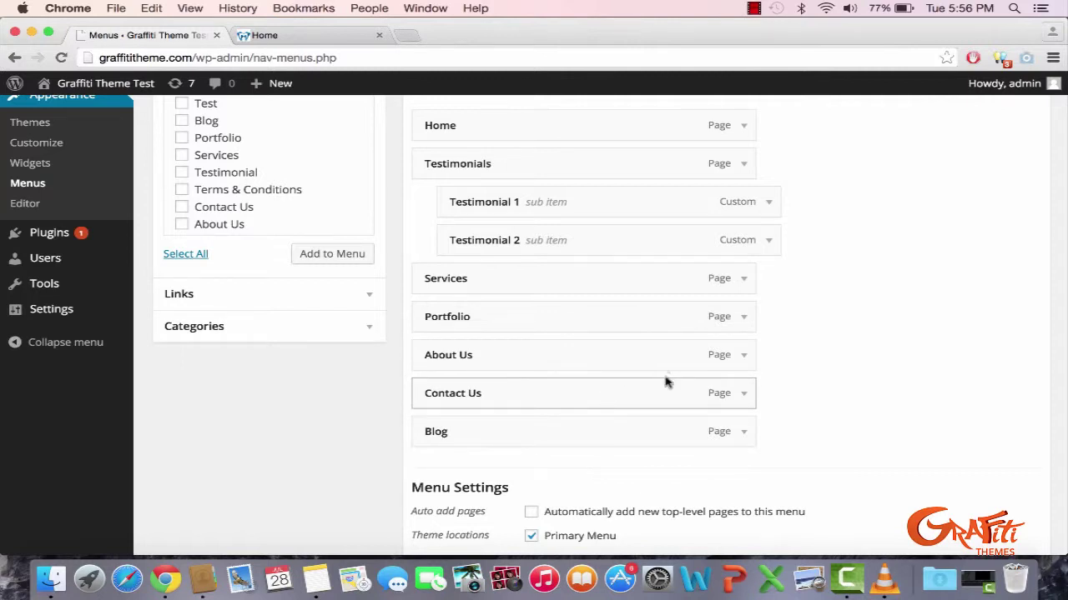
{"action": "left_click", "coordinate": [740, 363]}
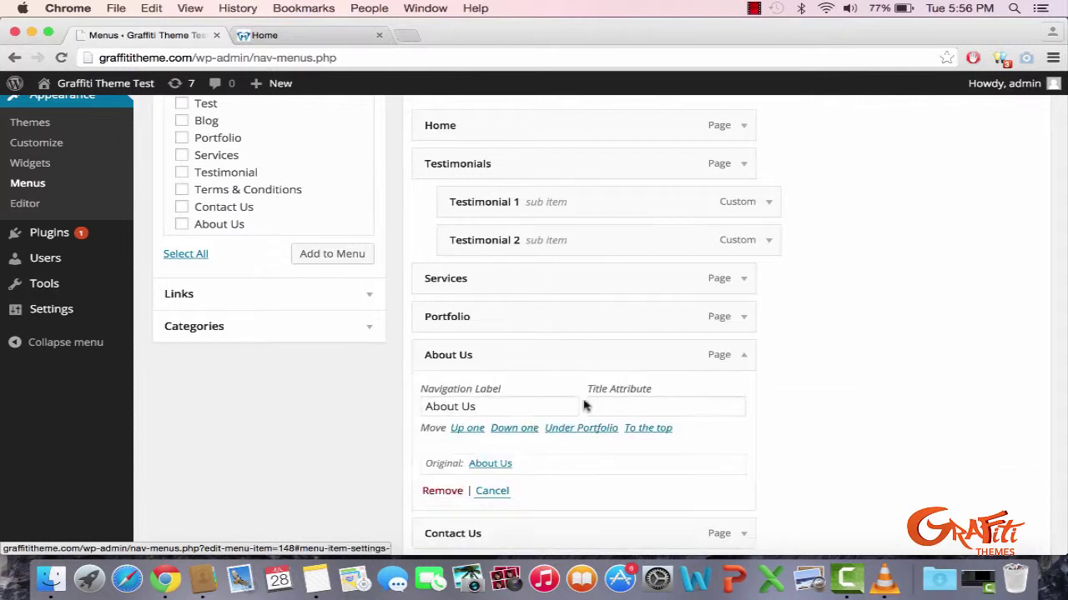
{"action": "left_click", "coordinate": [442, 492]}
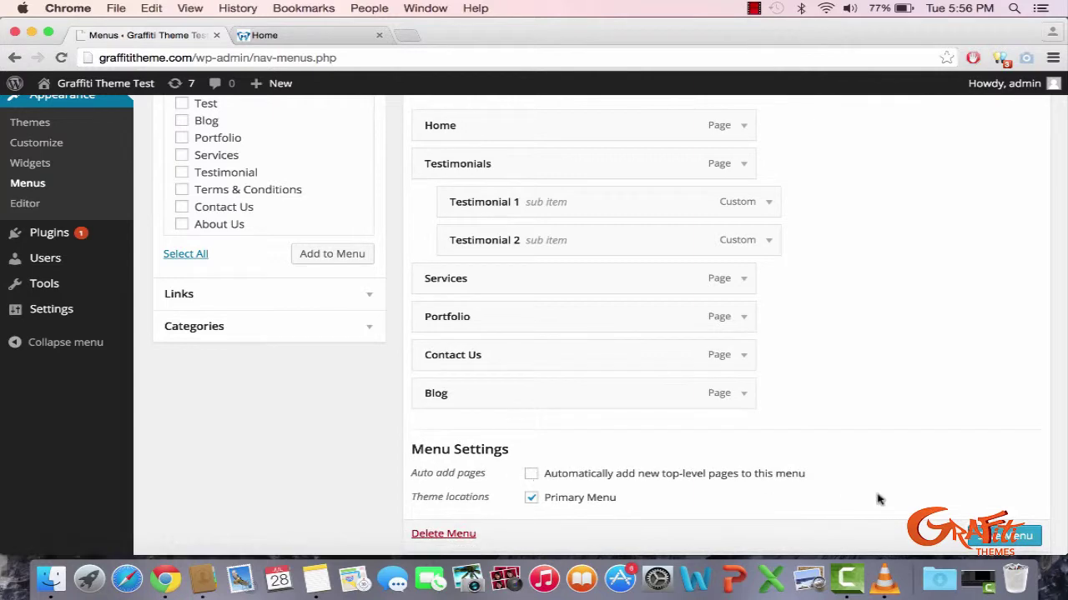
{"action": "left_click", "coordinate": [269, 35]}
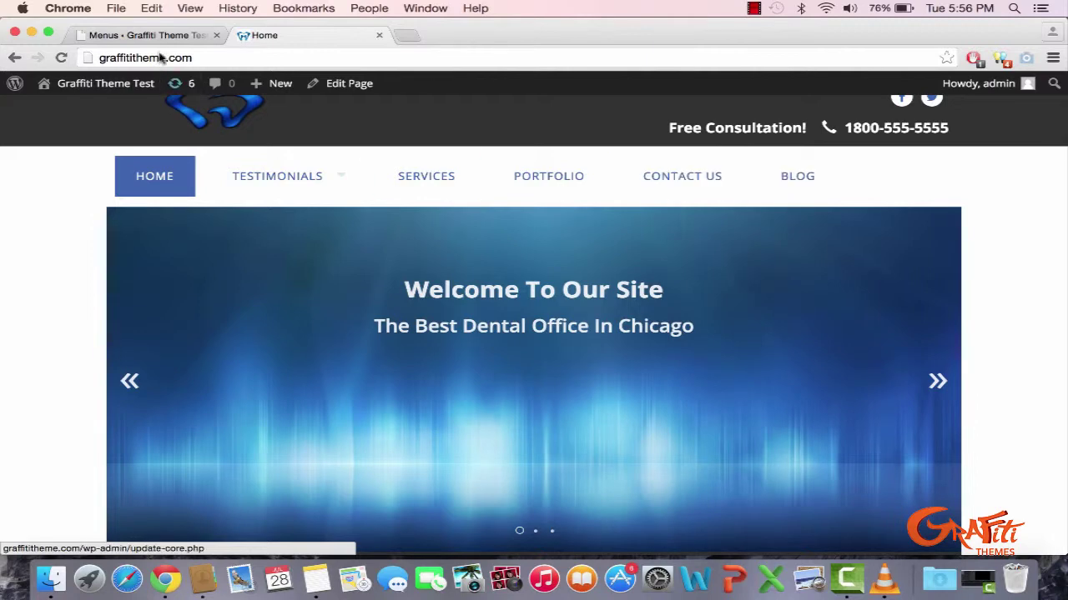
Step: Glance at the menu editor, then review the live home page navigation
{"action": "left_click", "coordinate": [141, 35]}
{"action": "scroll", "coordinate": [358, 293], "scroll_direction": "down", "scroll_amount": 2}
{"action": "left_click", "coordinate": [339, 38]}
{"action": "mouse_move", "coordinate": [284, 180]}
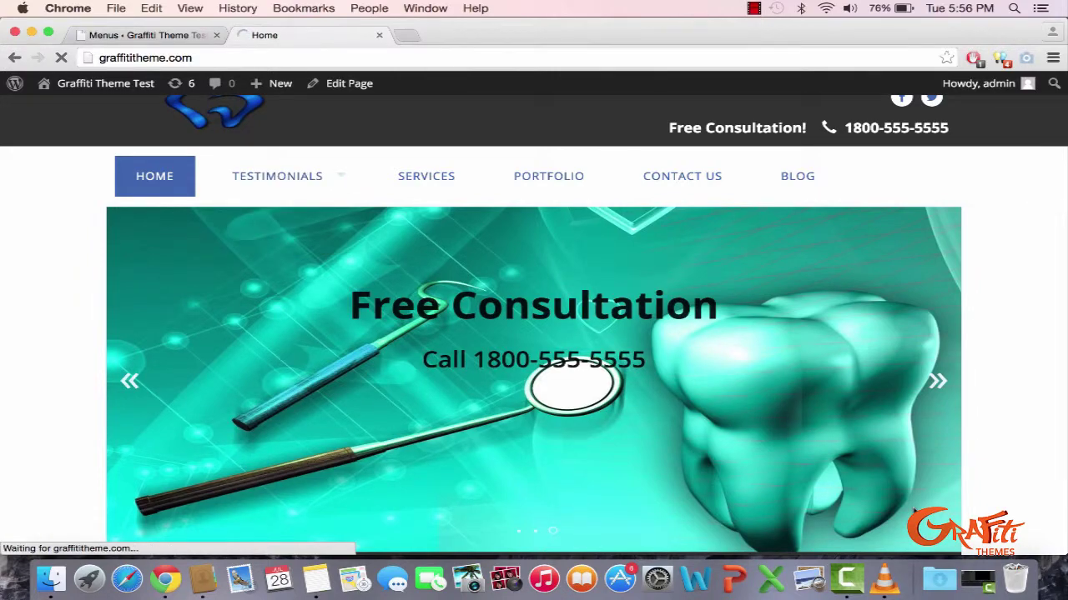
{"action": "scroll", "coordinate": [534, 325], "scroll_direction": "down", "scroll_amount": 5}
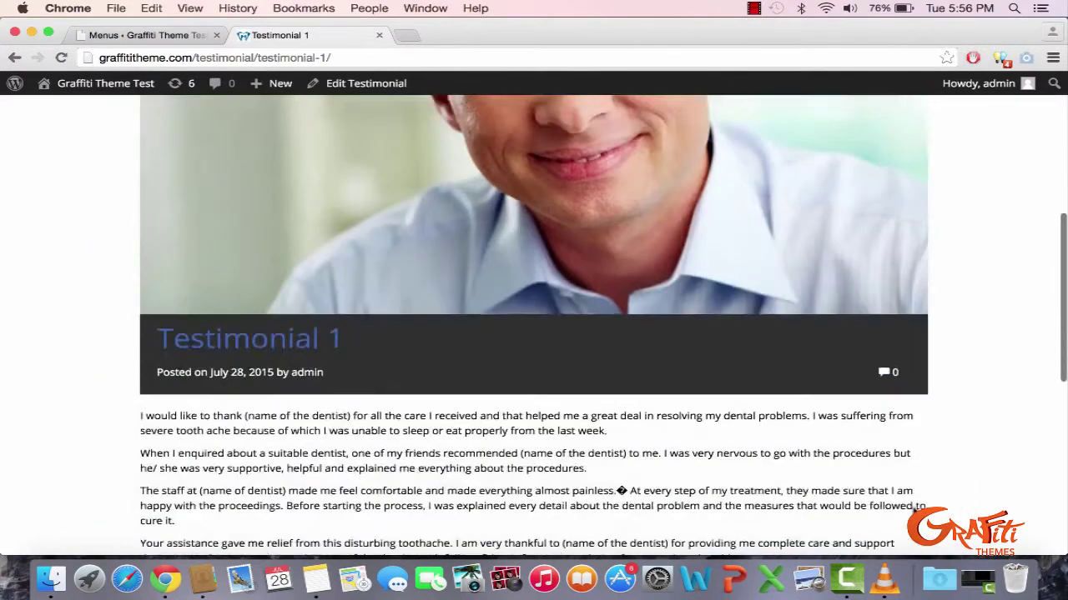
{"action": "scroll", "coordinate": [534, 334], "scroll_direction": "down", "scroll_amount": 5}
{"action": "scroll", "coordinate": [456, 180], "scroll_direction": "up", "scroll_amount": 15}
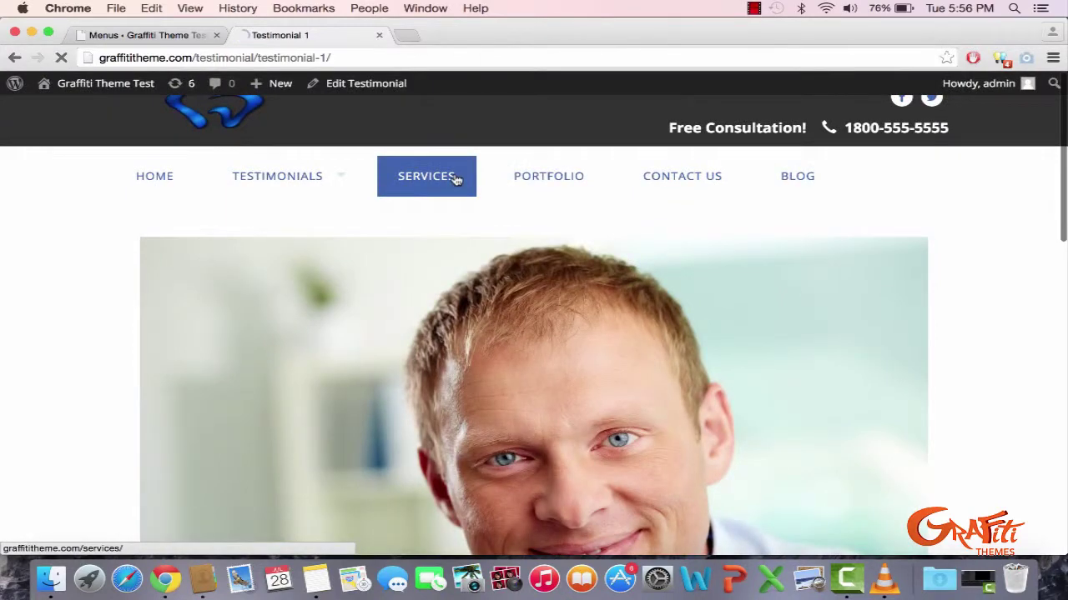
Step: Open Services, follow Read More to Root Canal Treatment, and select its URL
{"action": "left_click", "coordinate": [456, 181]}
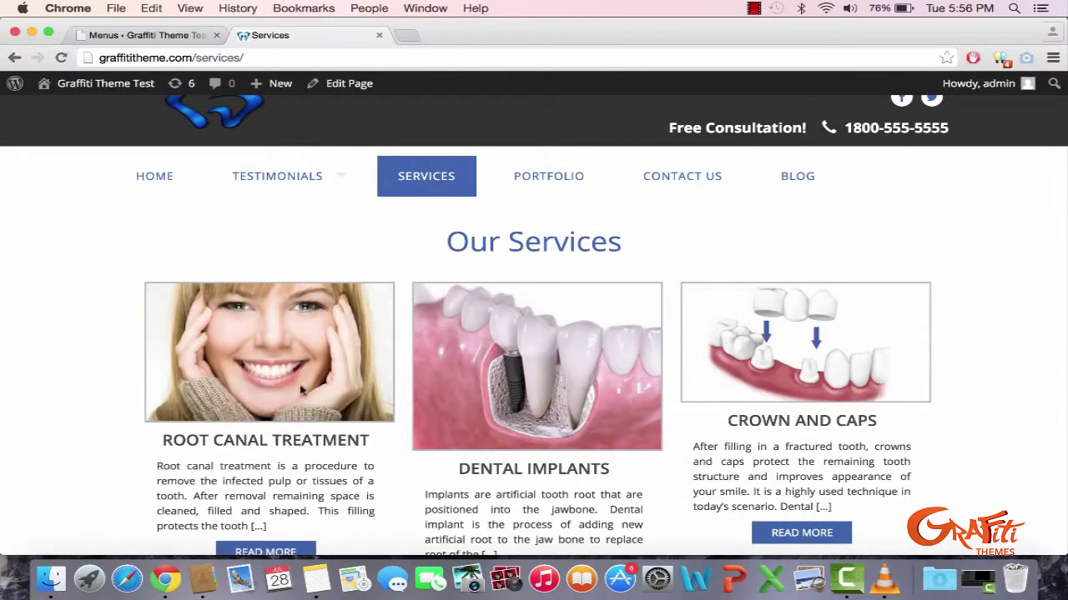
{"action": "scroll", "coordinate": [248, 503], "scroll_direction": "down", "scroll_amount": 1}
{"action": "scroll", "coordinate": [249, 503], "scroll_direction": "down", "scroll_amount": 2}
{"action": "left_click", "coordinate": [264, 475]}
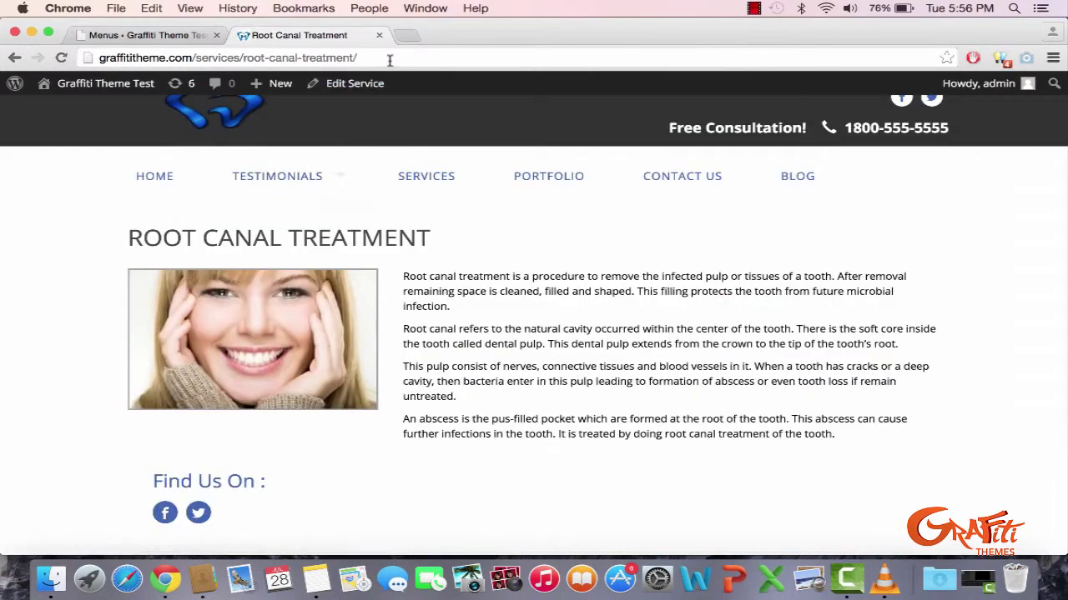
{"action": "left_click", "coordinate": [388, 58]}
Step: Add a custom link with the copied URL and link text 'Root Canal' to the Main Menu
{"action": "left_click", "coordinate": [166, 37]}
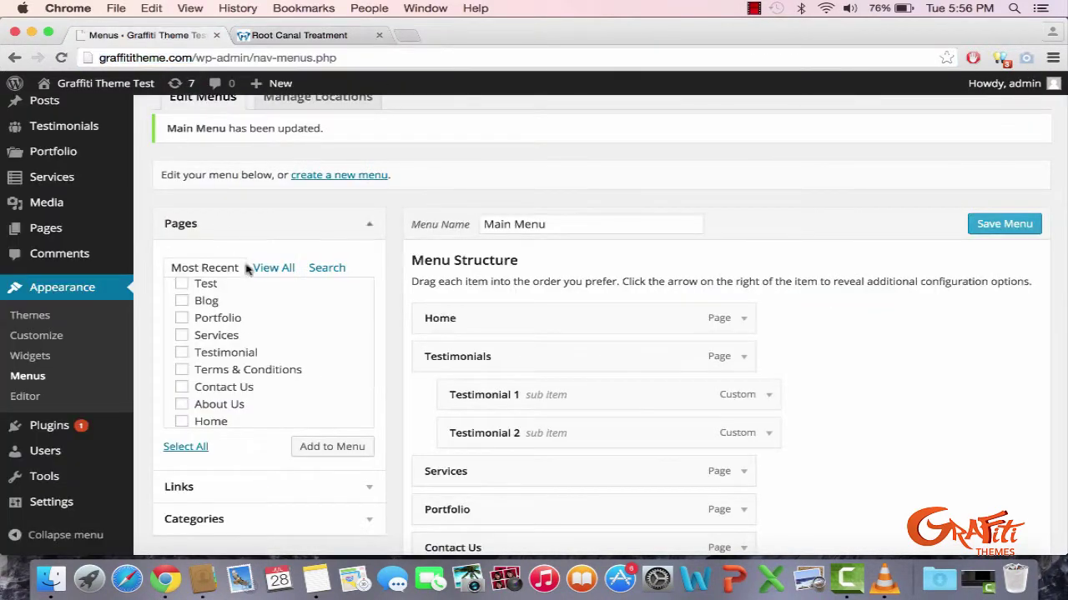
{"action": "left_click", "coordinate": [251, 487]}
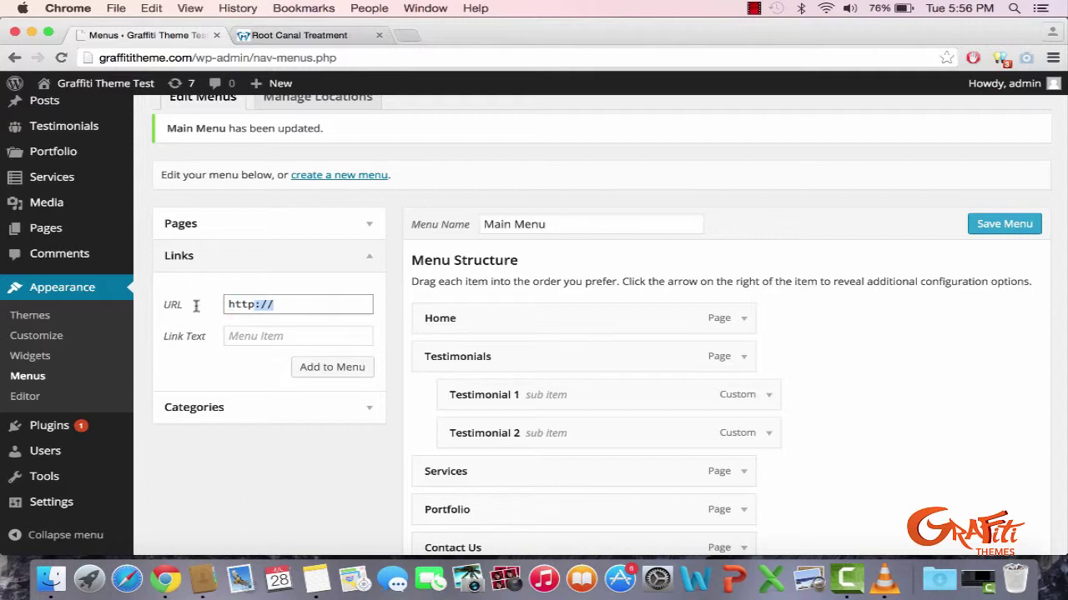
{"action": "left_click", "coordinate": [332, 354]}
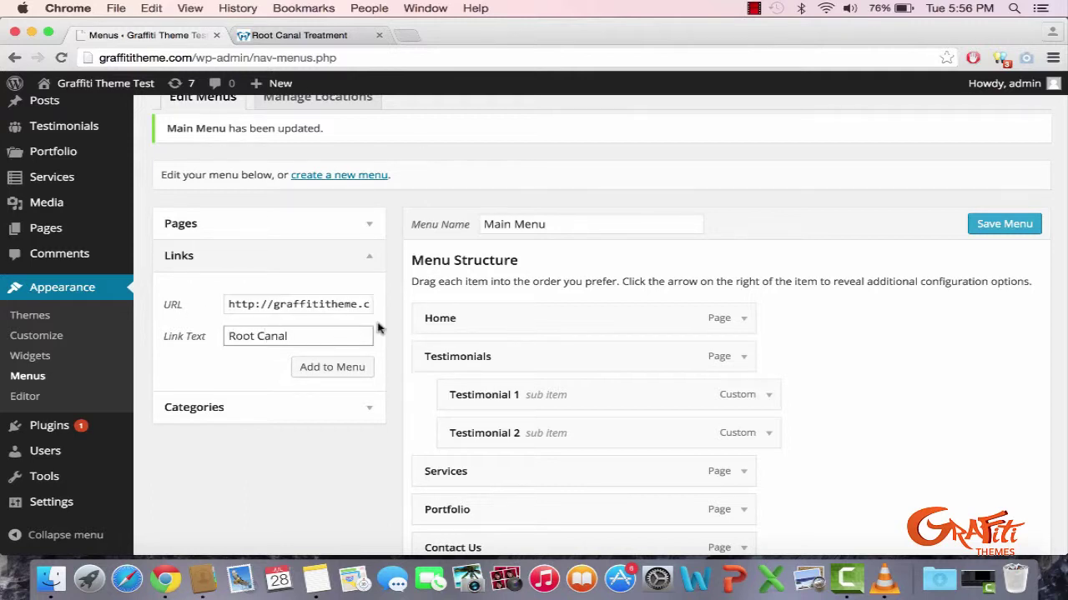
{"action": "left_click", "coordinate": [332, 370]}
Step: Nest Root Canal under Services, then go back to the site's Services page
{"action": "scroll", "coordinate": [362, 269], "scroll_direction": "down", "scroll_amount": 2}
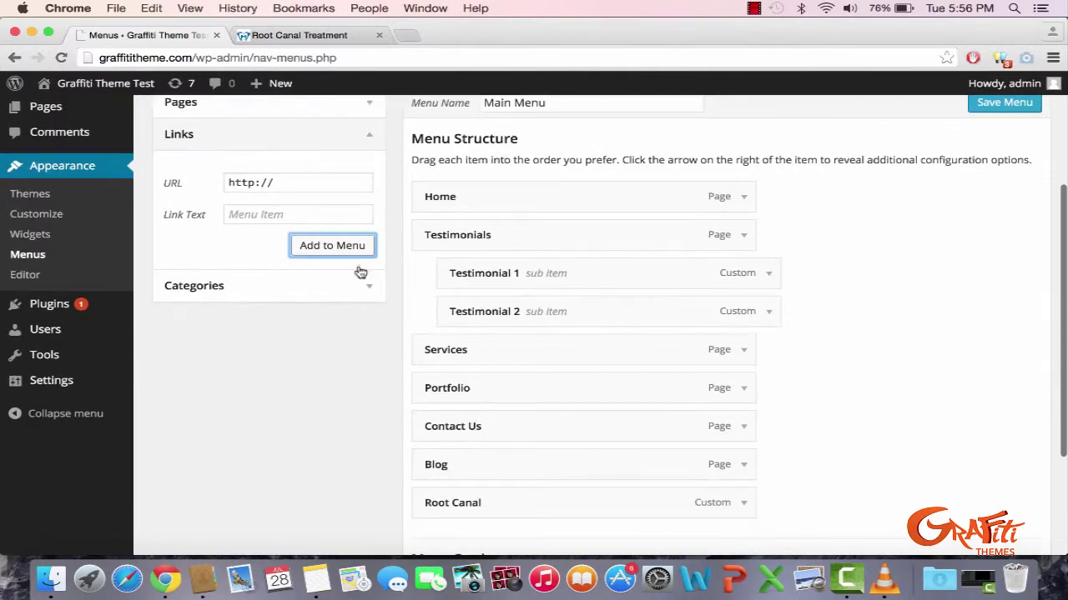
{"action": "scroll", "coordinate": [480, 417], "scroll_direction": "down", "scroll_amount": 2}
{"action": "left_click_drag", "start_coordinate": [490, 457], "coordinate": [542, 350]}
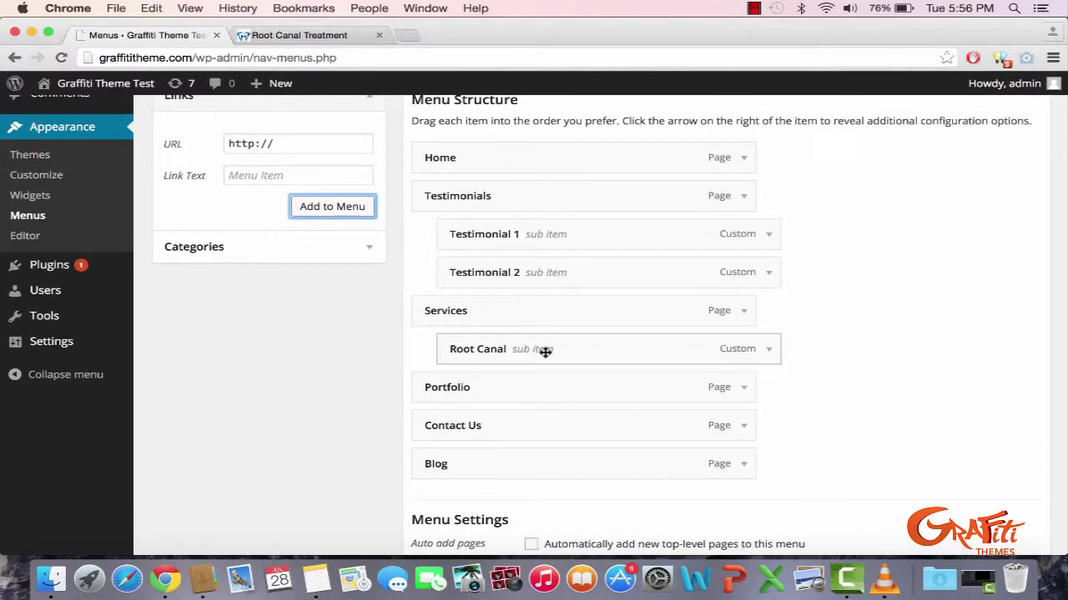
{"action": "left_click", "coordinate": [340, 36]}
{"action": "left_click", "coordinate": [407, 185]}
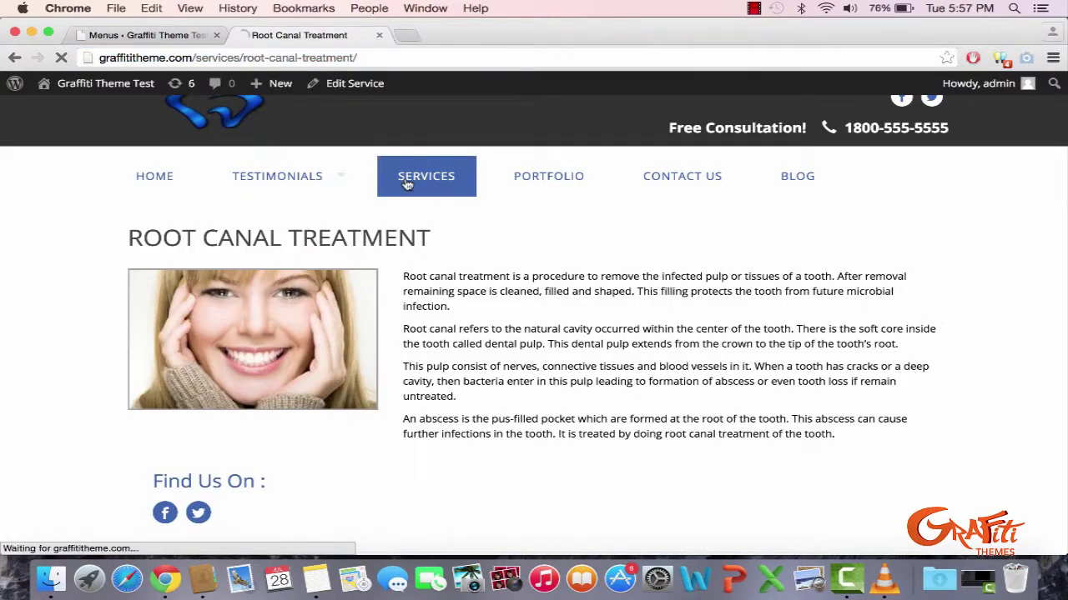
Step: Copy the Dental Implants page URL into the custom link URL field
{"action": "scroll", "coordinate": [534, 432], "scroll_direction": "down", "scroll_amount": 4}
{"action": "left_click", "coordinate": [540, 432]}
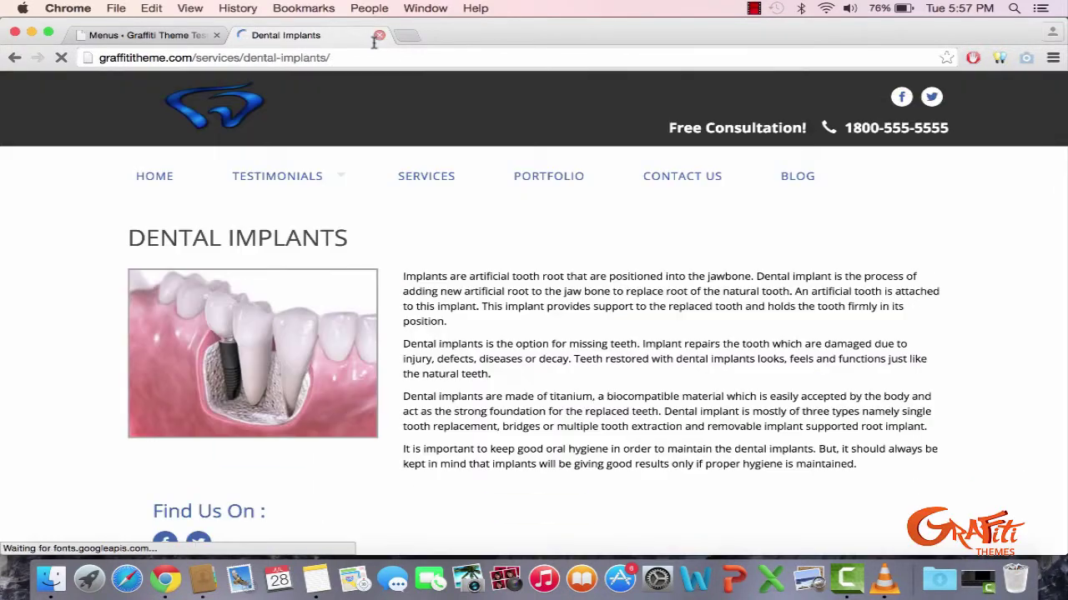
{"action": "left_click", "coordinate": [372, 57]}
{"action": "left_click", "coordinate": [178, 35]}
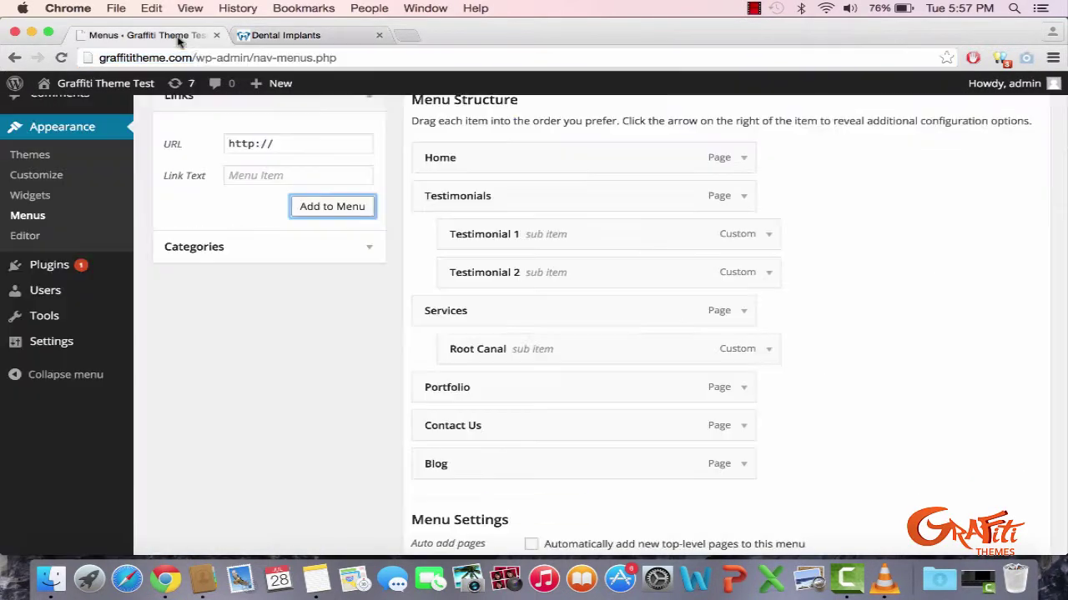
{"action": "left_click_drag", "start_coordinate": [299, 144], "coordinate": [197, 145]}
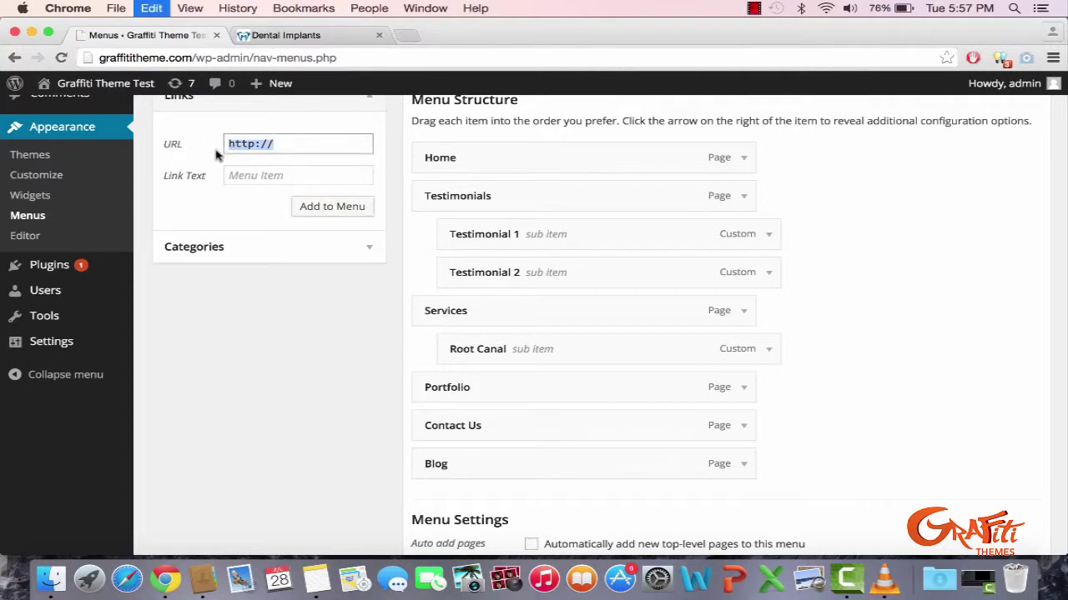
{"action": "key", "text": "super+v"}
Step: Add the Dental Implants link and nest it under Services below Root Canal
{"action": "left_click", "coordinate": [260, 173]}
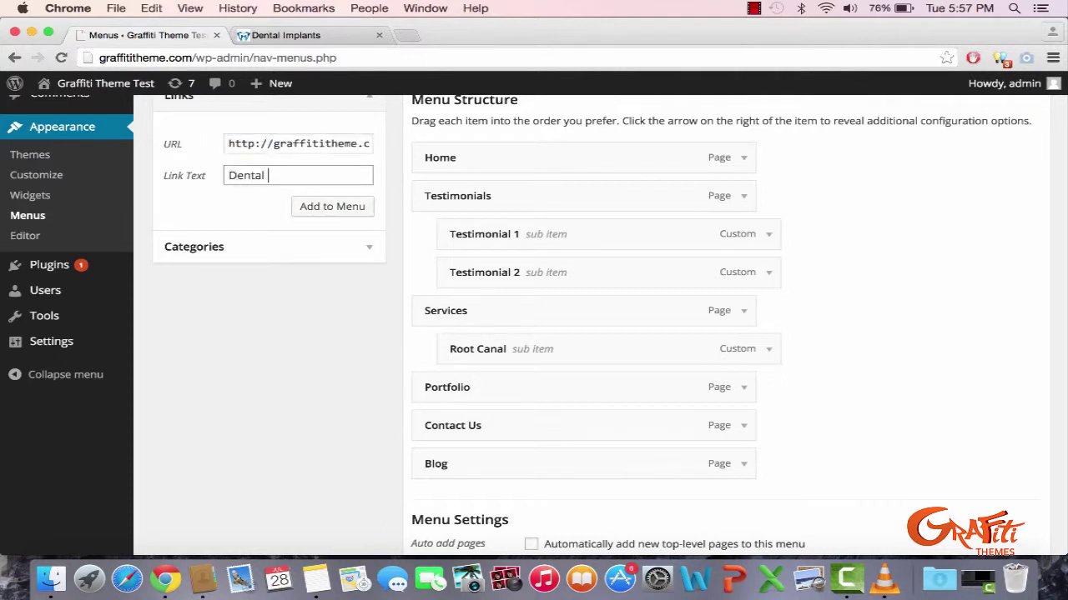
{"action": "left_click", "coordinate": [332, 210]}
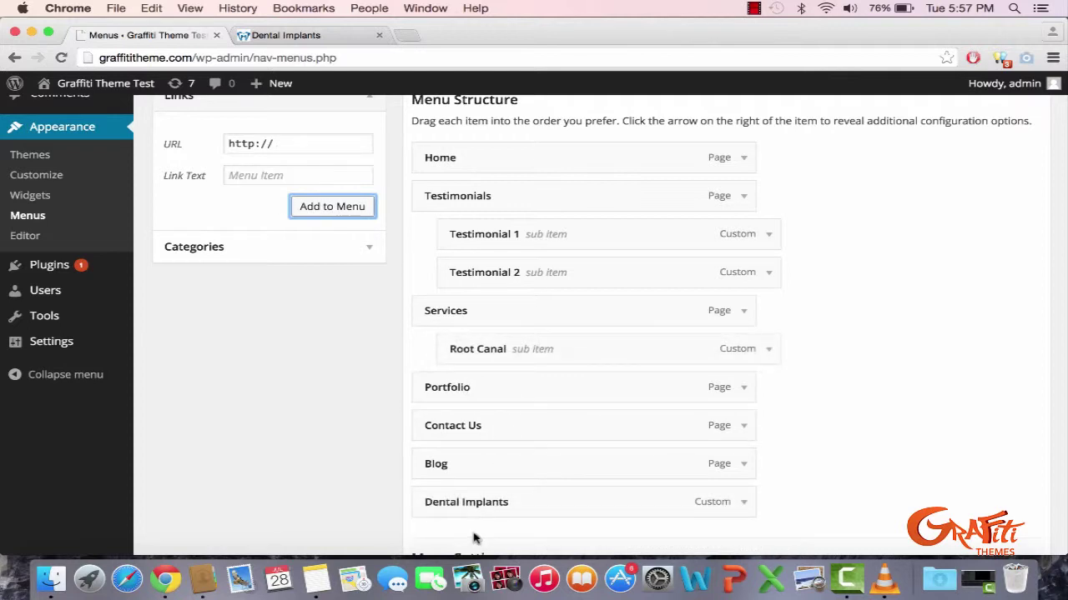
{"action": "left_click_drag", "start_coordinate": [482, 513], "coordinate": [508, 406]}
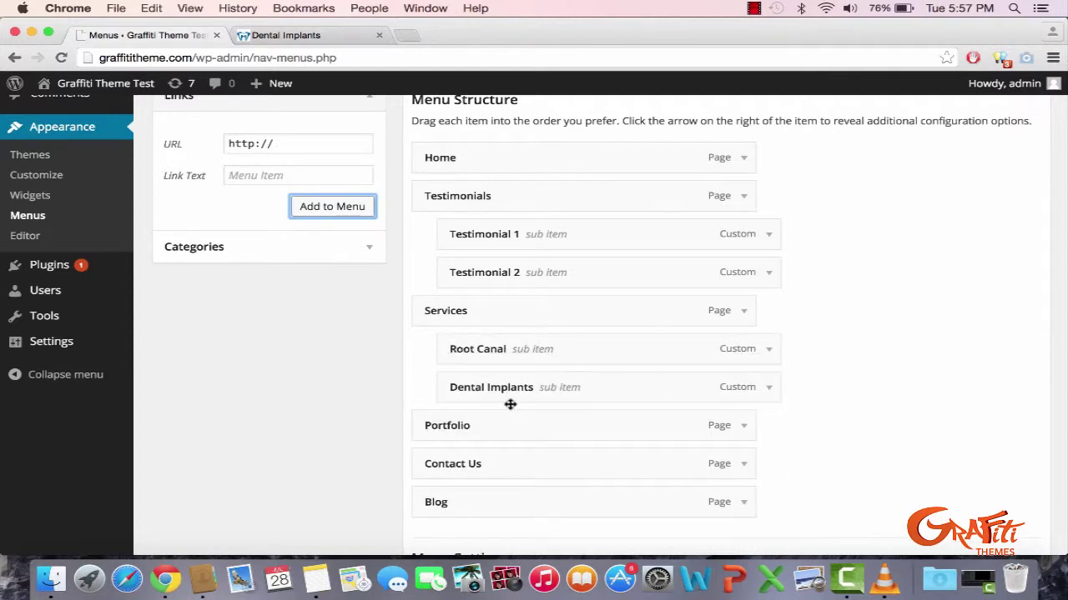
{"action": "left_click", "coordinate": [308, 34]}
{"action": "left_click", "coordinate": [408, 184]}
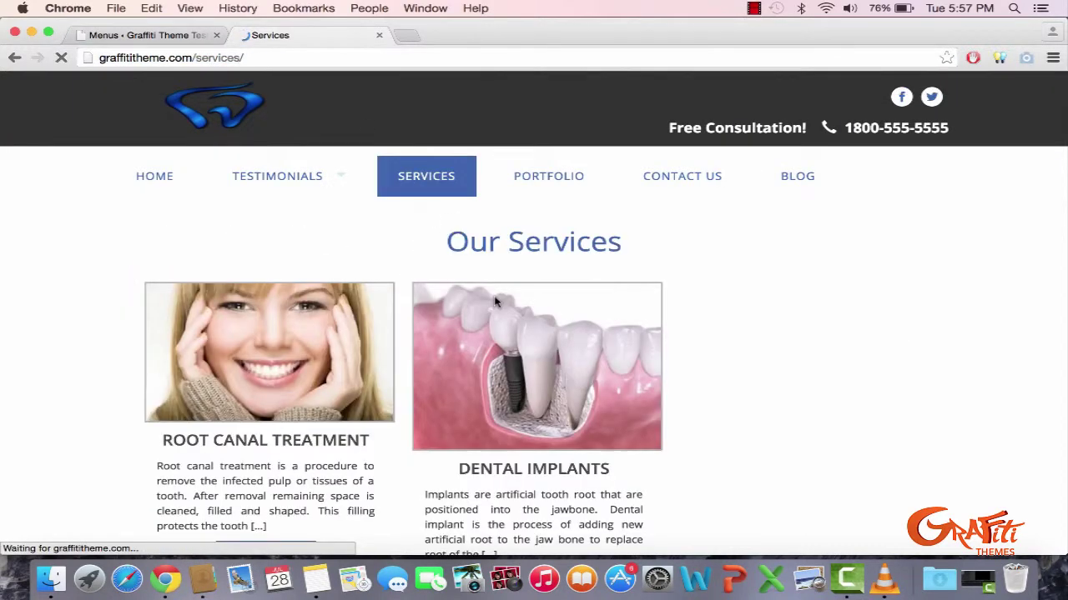
Step: Add a custom link to the Crown and Caps page, labelled 'Crown and Caps'
{"action": "left_click", "coordinate": [802, 532]}
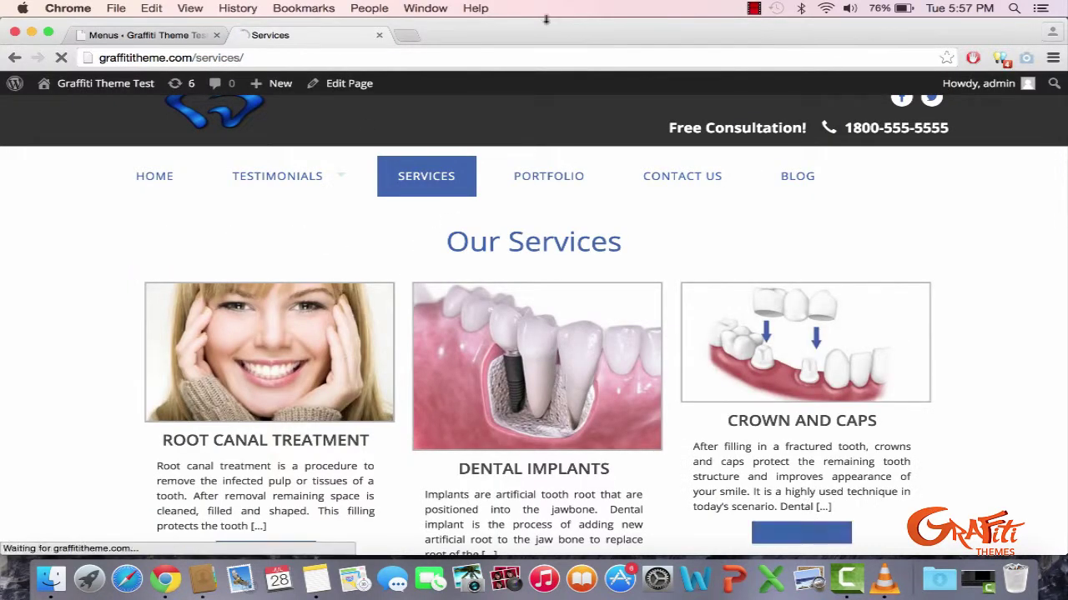
{"action": "left_click", "coordinate": [231, 58]}
{"action": "key", "text": "super+c"}
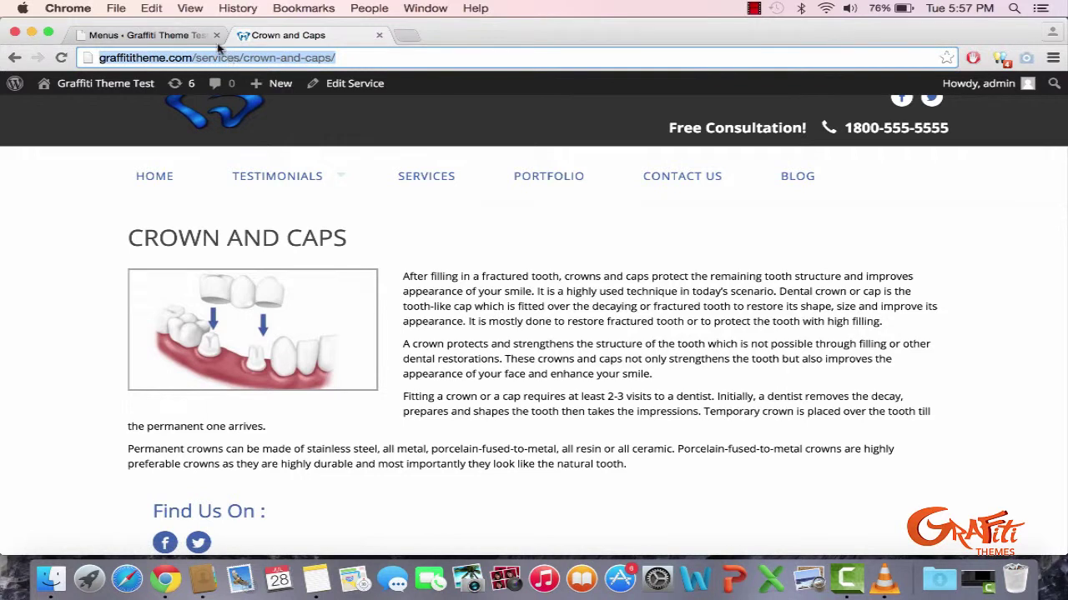
{"action": "left_click", "coordinate": [170, 36]}
{"action": "left_click", "coordinate": [280, 147]}
{"action": "key", "text": "super+v"}
{"action": "left_click", "coordinate": [243, 174]}
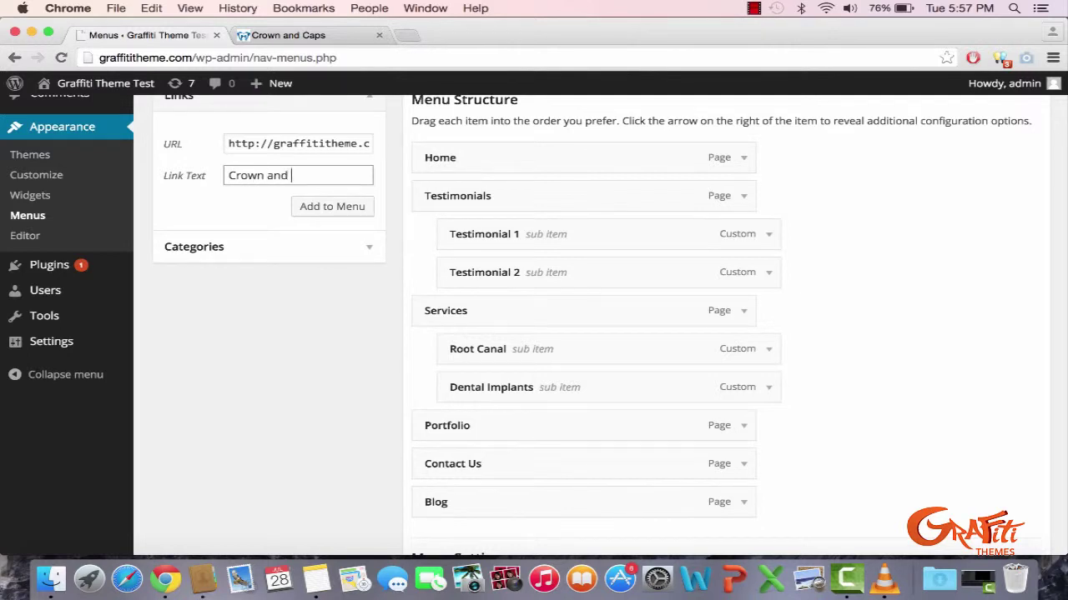
{"action": "left_click", "coordinate": [296, 207]}
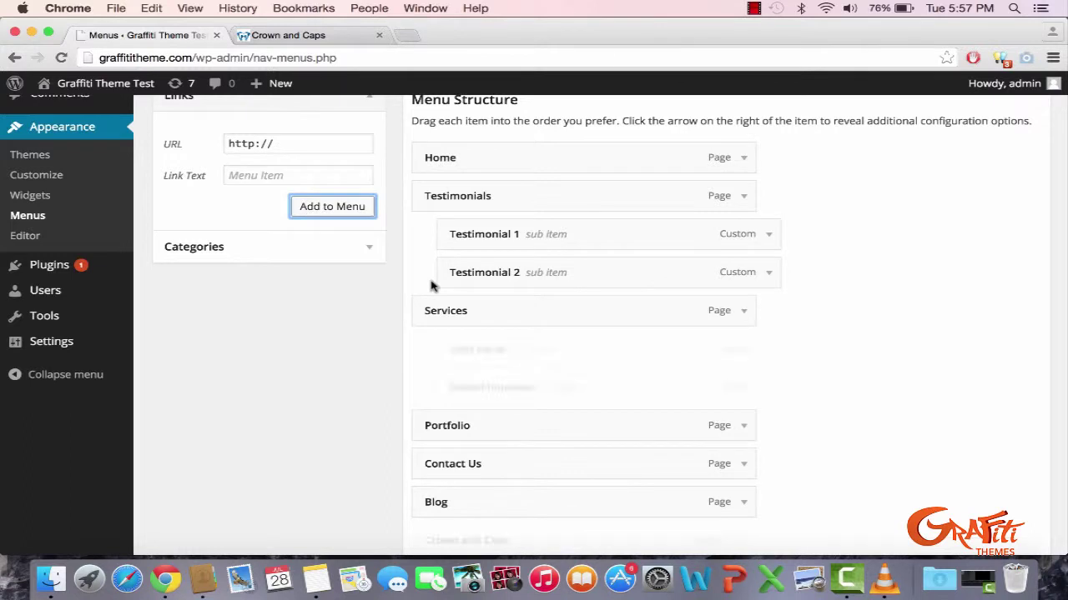
Step: Nest Crown and Caps under Services and save the Main Menu
{"action": "scroll", "coordinate": [588, 467], "scroll_direction": "down", "scroll_amount": 2}
{"action": "left_click_drag", "start_coordinate": [556, 458], "coordinate": [589, 347]}
{"action": "scroll", "coordinate": [947, 388], "scroll_direction": "down", "scroll_amount": 2}
{"action": "left_click", "coordinate": [993, 473]}
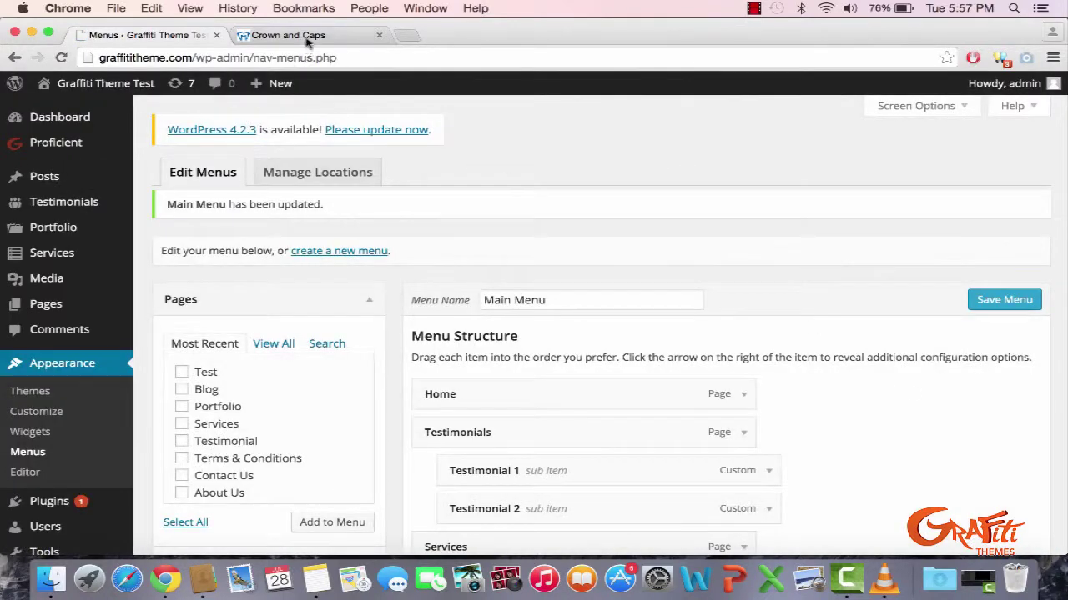
{"action": "left_click", "coordinate": [306, 33]}
Step: Reload the live homepage so it shows the saved menu
{"action": "left_click", "coordinate": [159, 177]}
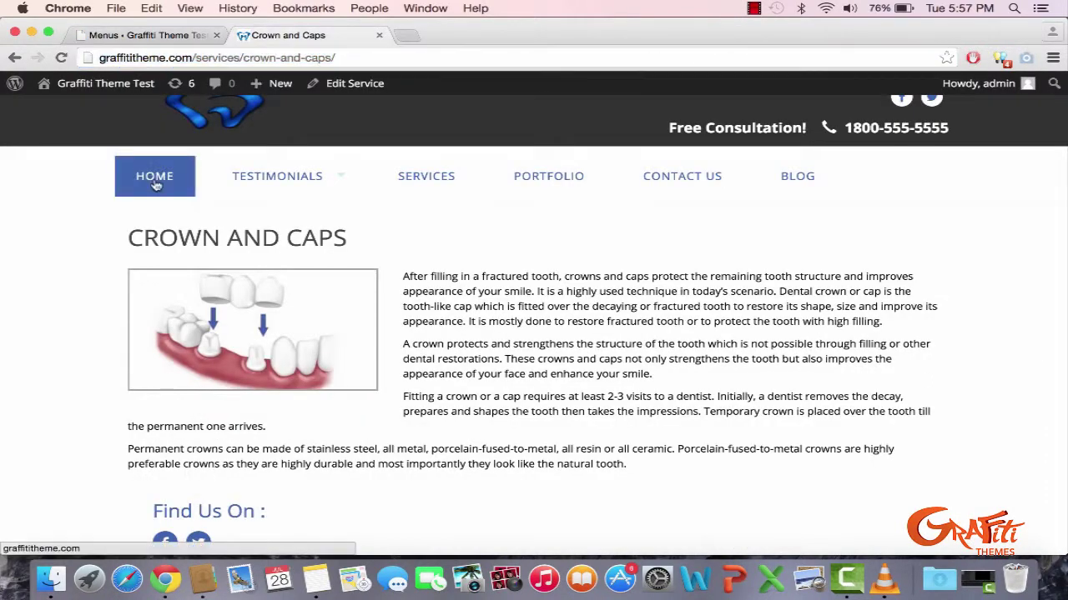
{"action": "mouse_move", "coordinate": [417, 182]}
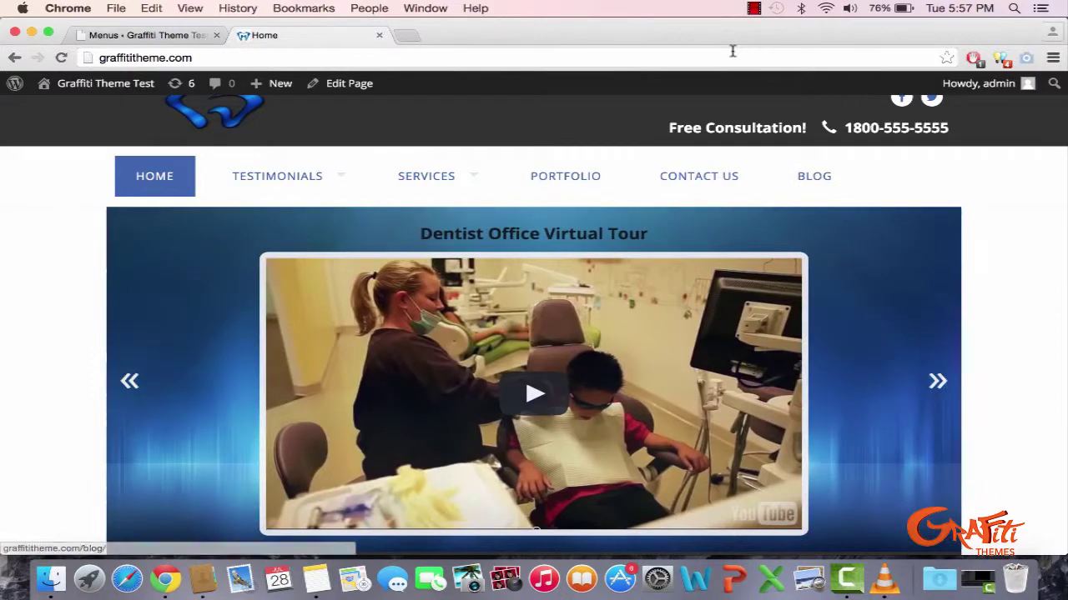
{"action": "left_click", "coordinate": [197, 38]}
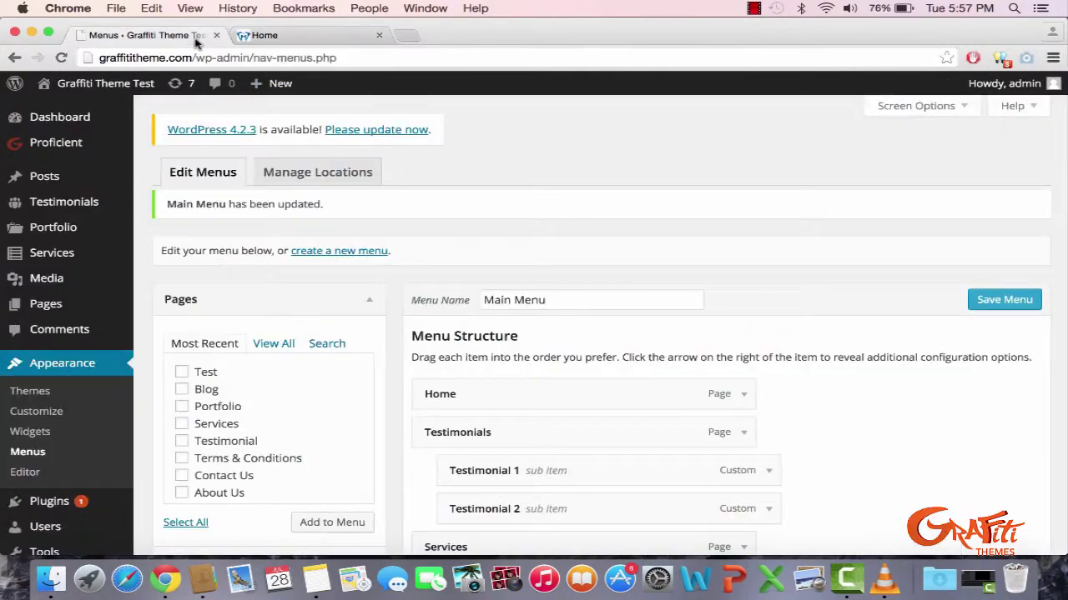
{"action": "left_click", "coordinate": [305, 35]}
{"action": "key", "text": "super+r"}
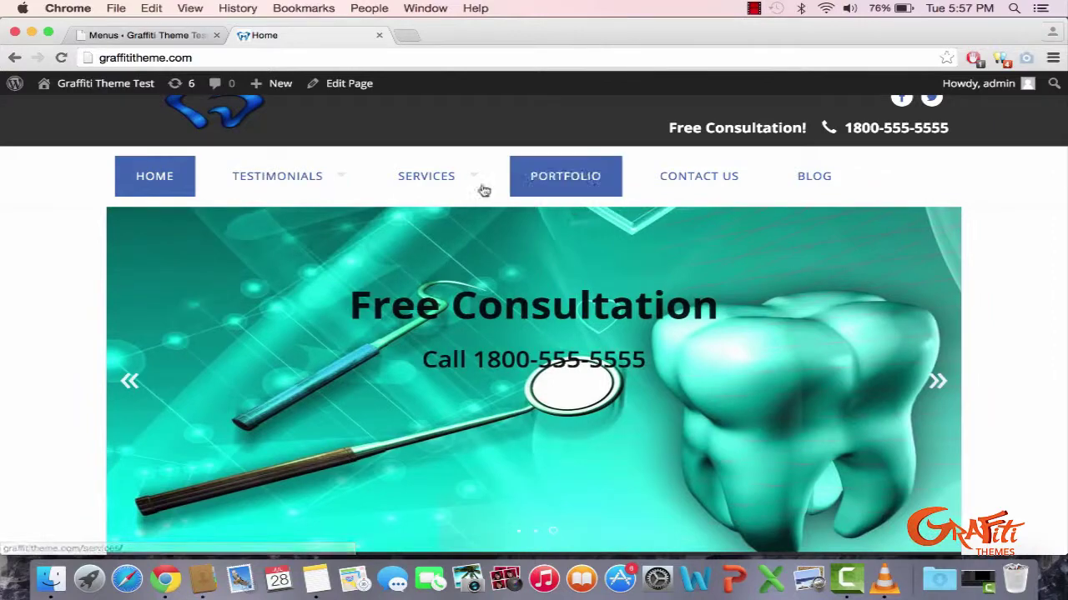
Step: Choose Root Canal from the Services dropdown to open its treatment page
{"action": "mouse_move", "coordinate": [484, 191]}
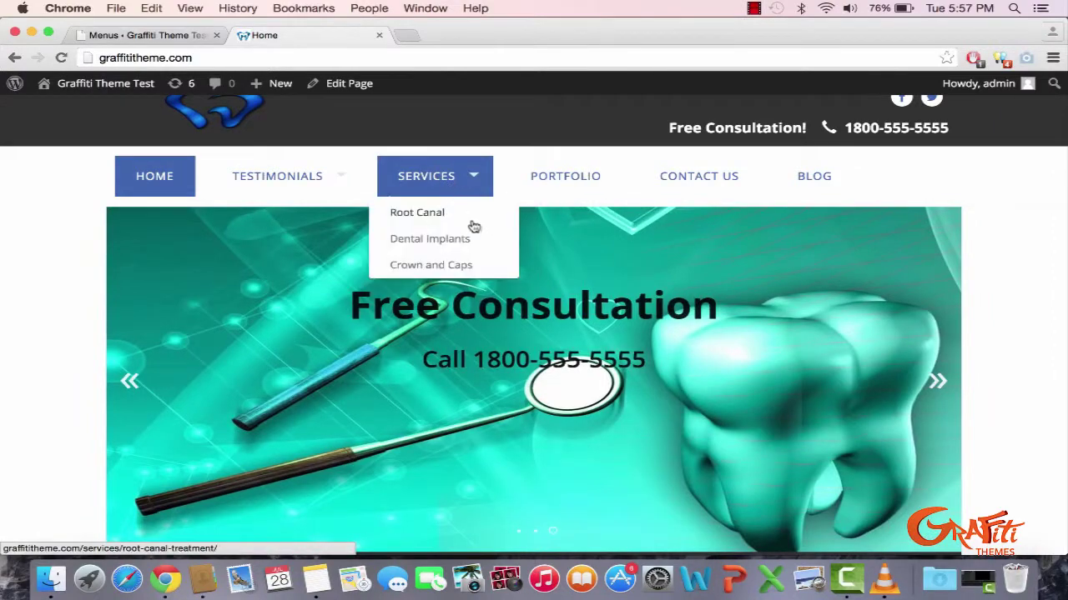
{"action": "left_click", "coordinate": [487, 221]}
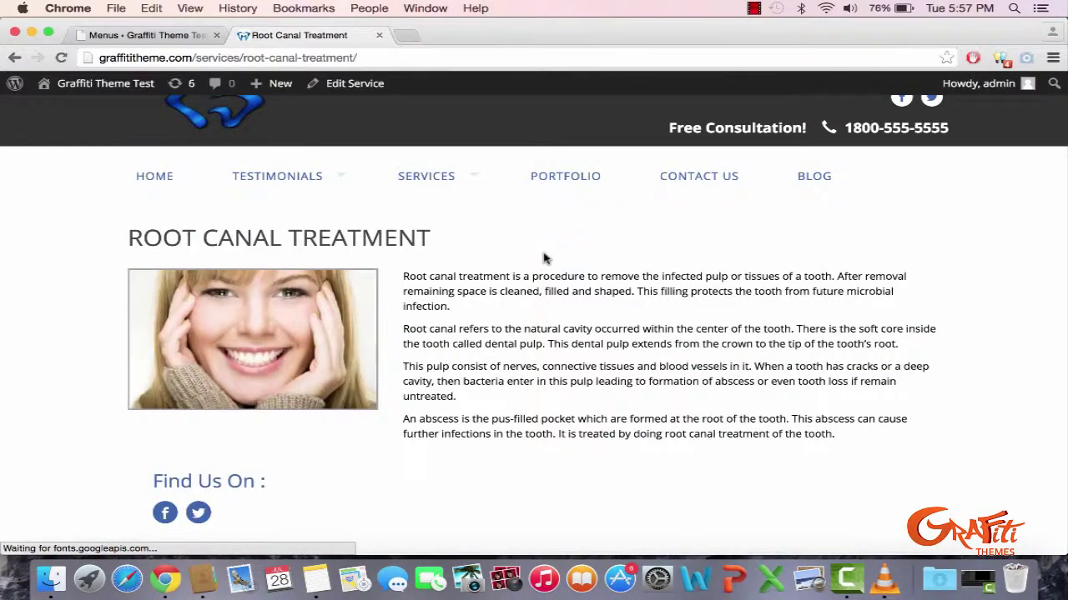
{"action": "scroll", "coordinate": [543, 258], "scroll_direction": "down", "scroll_amount": 10}
{"action": "scroll", "coordinate": [543, 258], "scroll_direction": "up", "scroll_amount": 10}
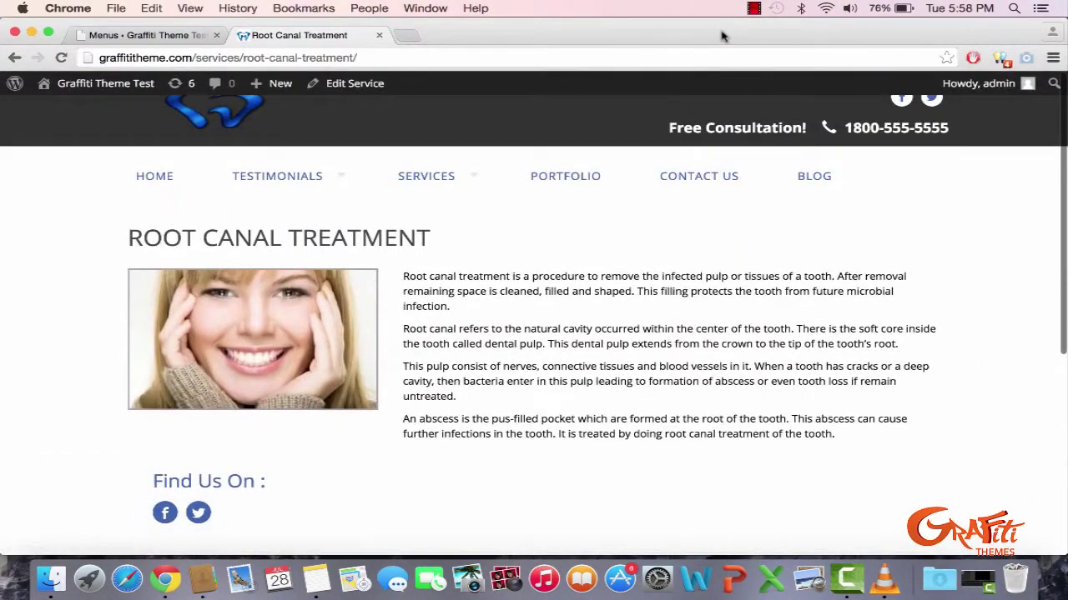